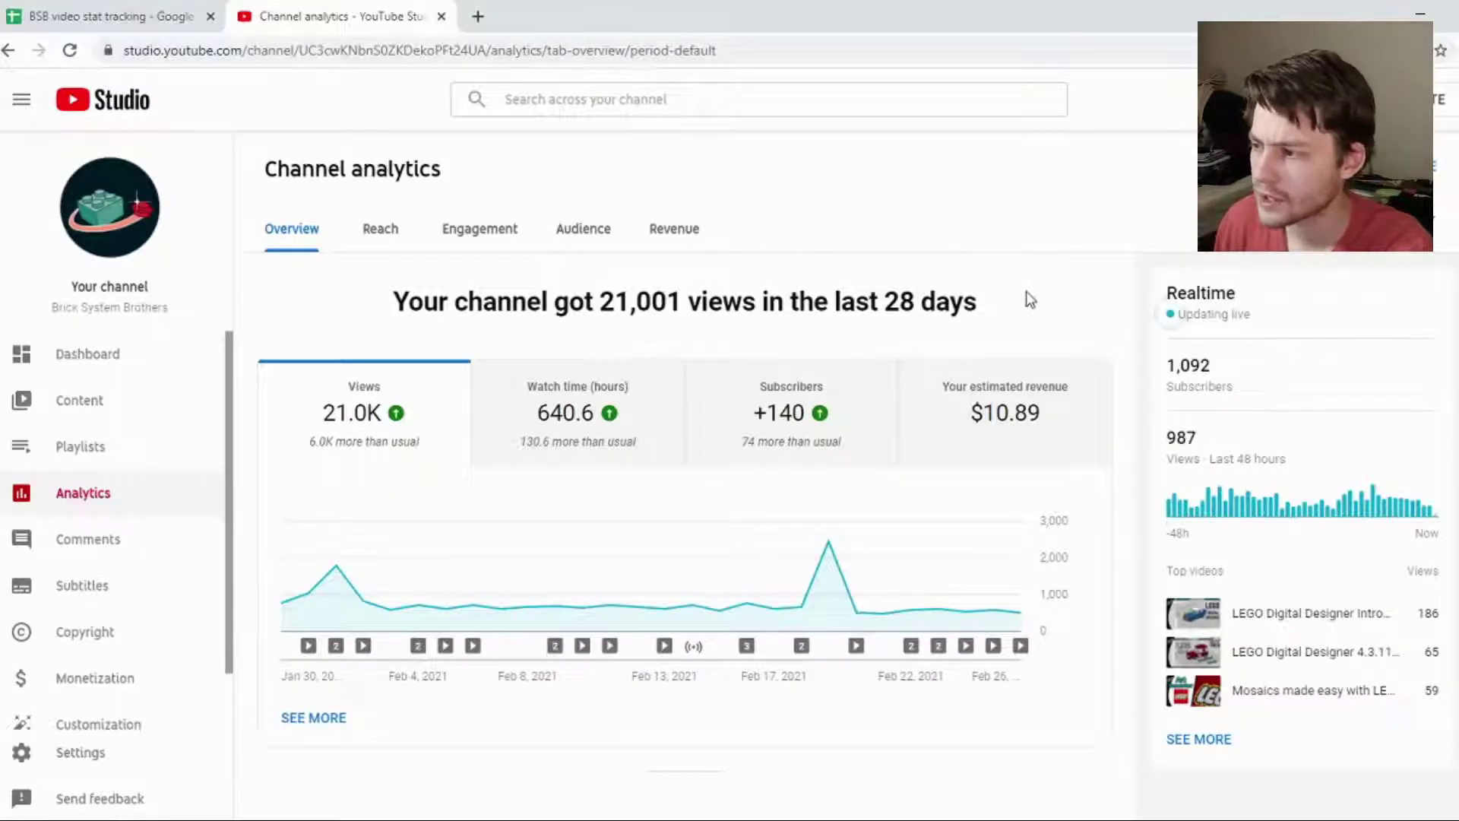
- Set a custom analytics period starting Feb 1, 2021 and chart estimated revenue ($10.89)
left_click(1337, 169)
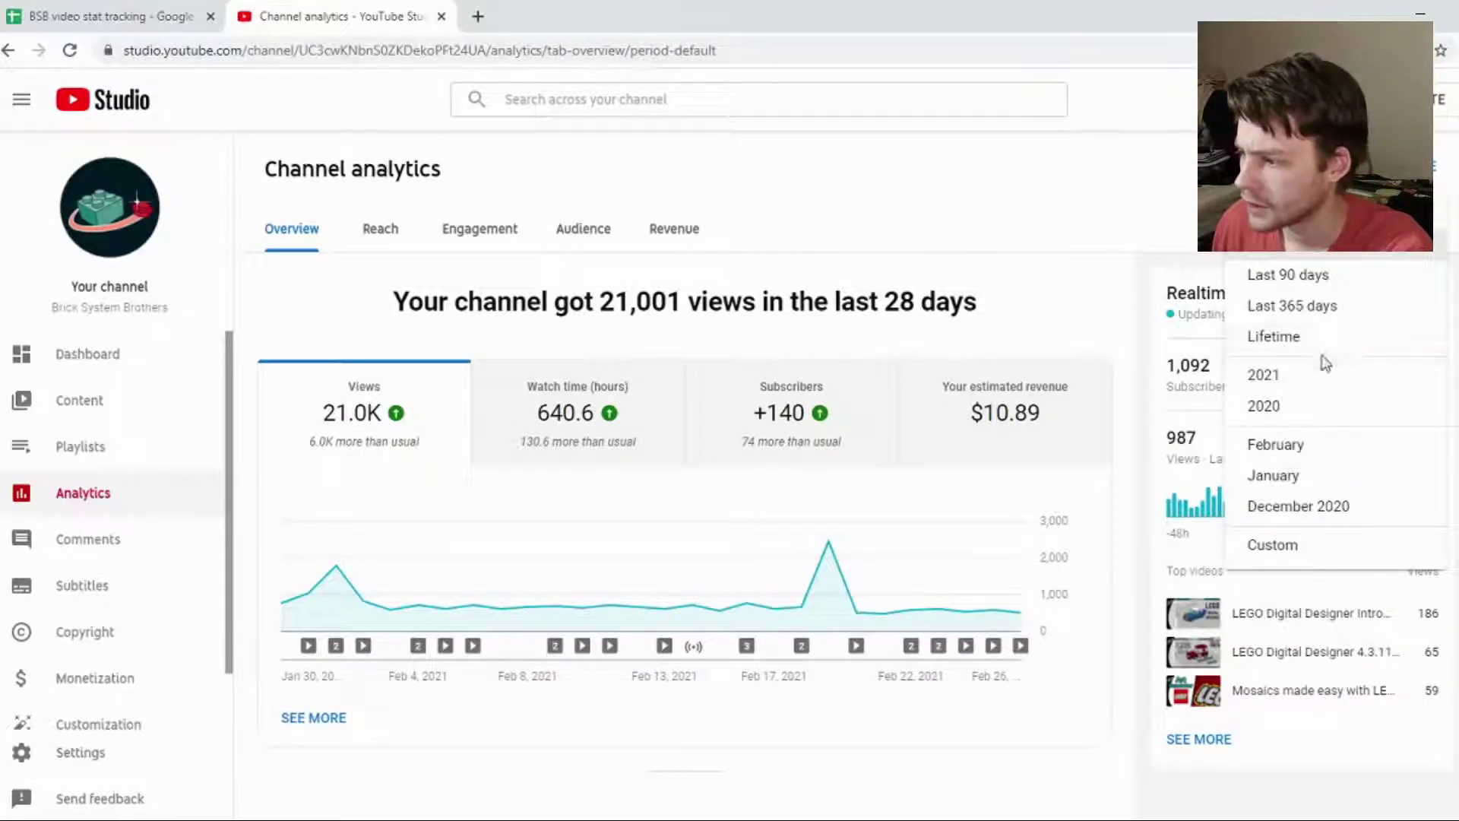
left_click(1309, 541)
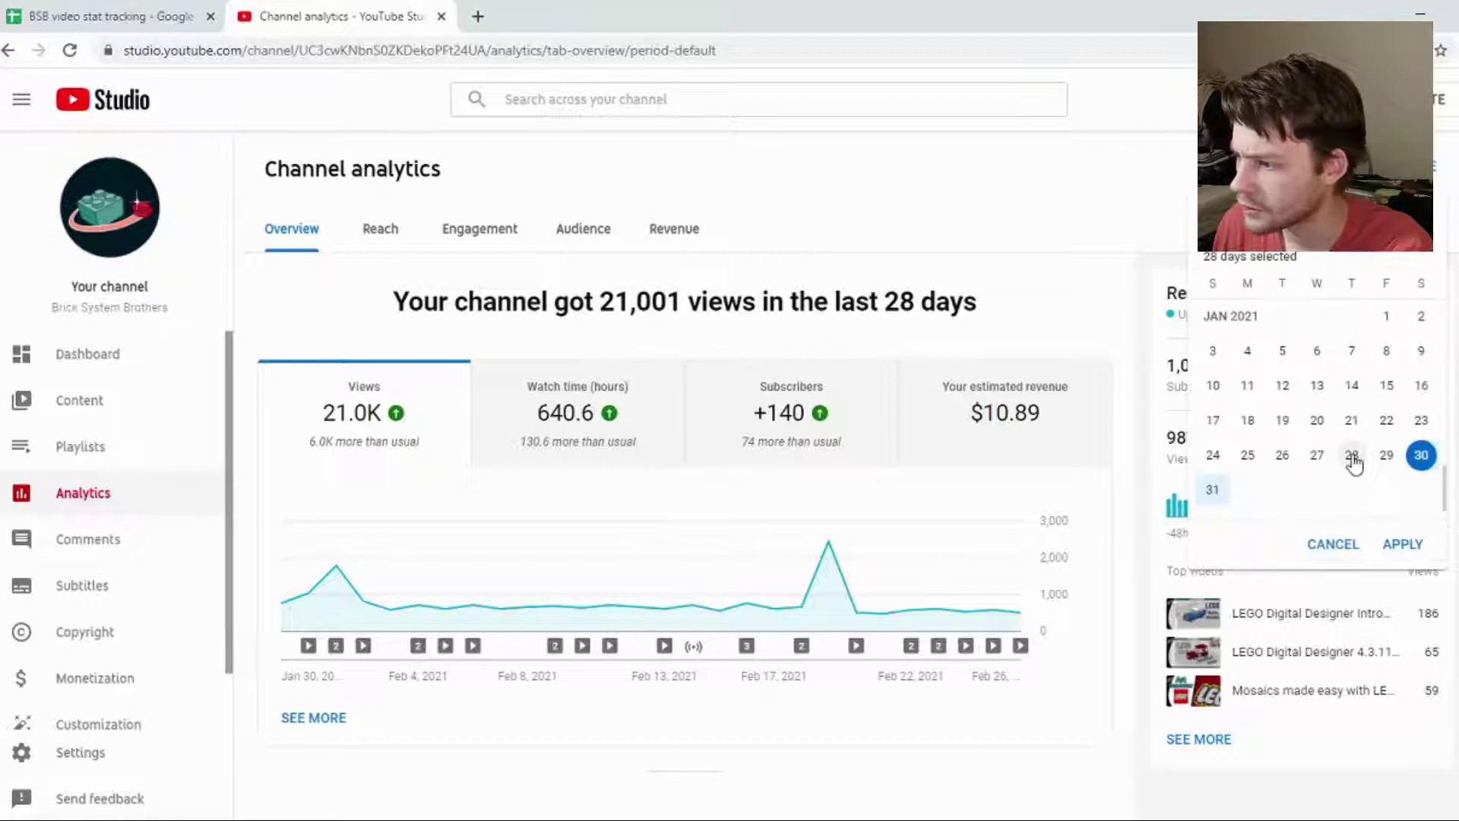
scroll(1285, 456, "down", 1)
left_click(1250, 464)
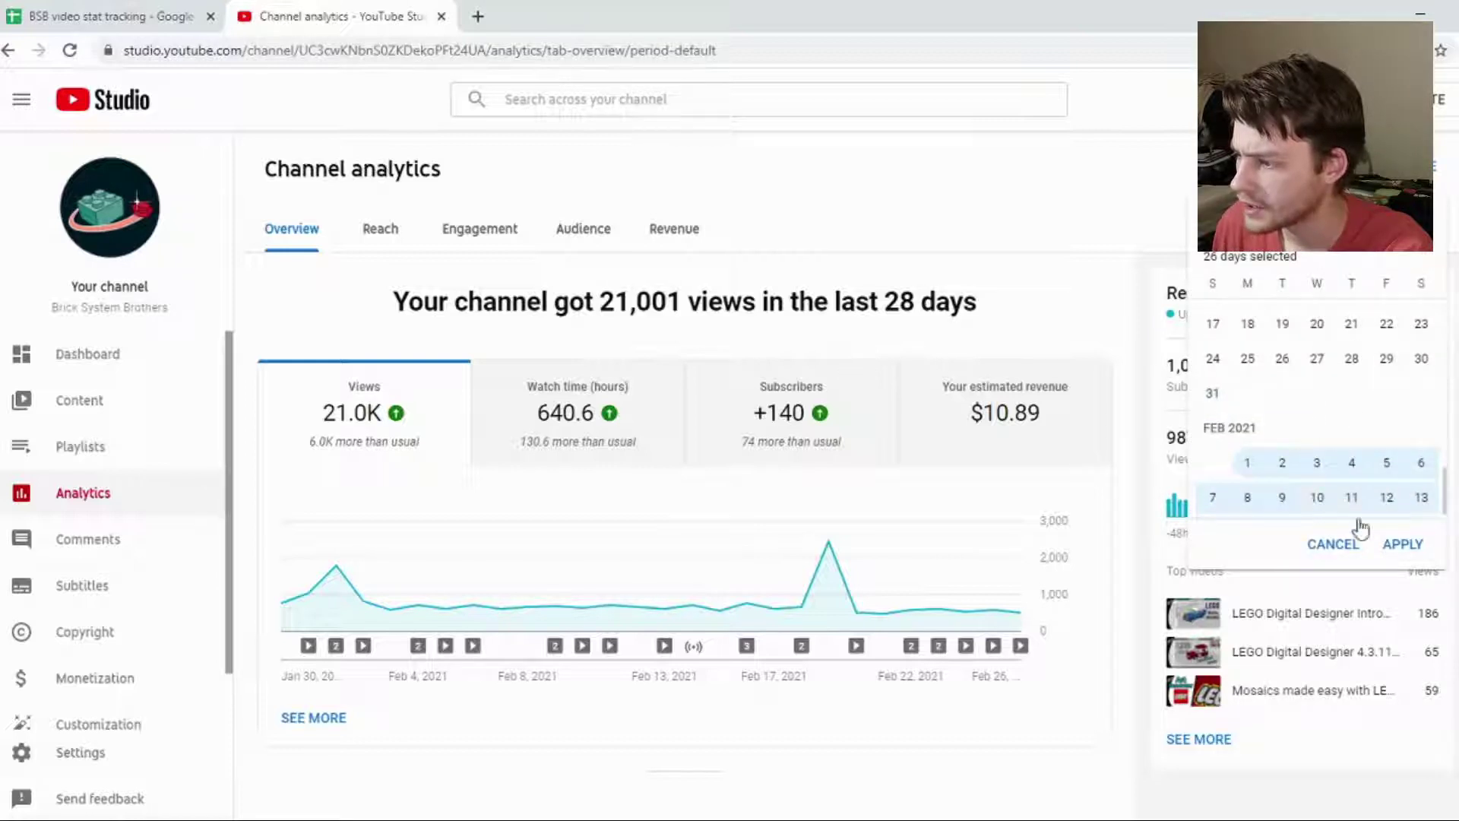
left_click(1402, 545)
scroll(1057, 227, "down", 1)
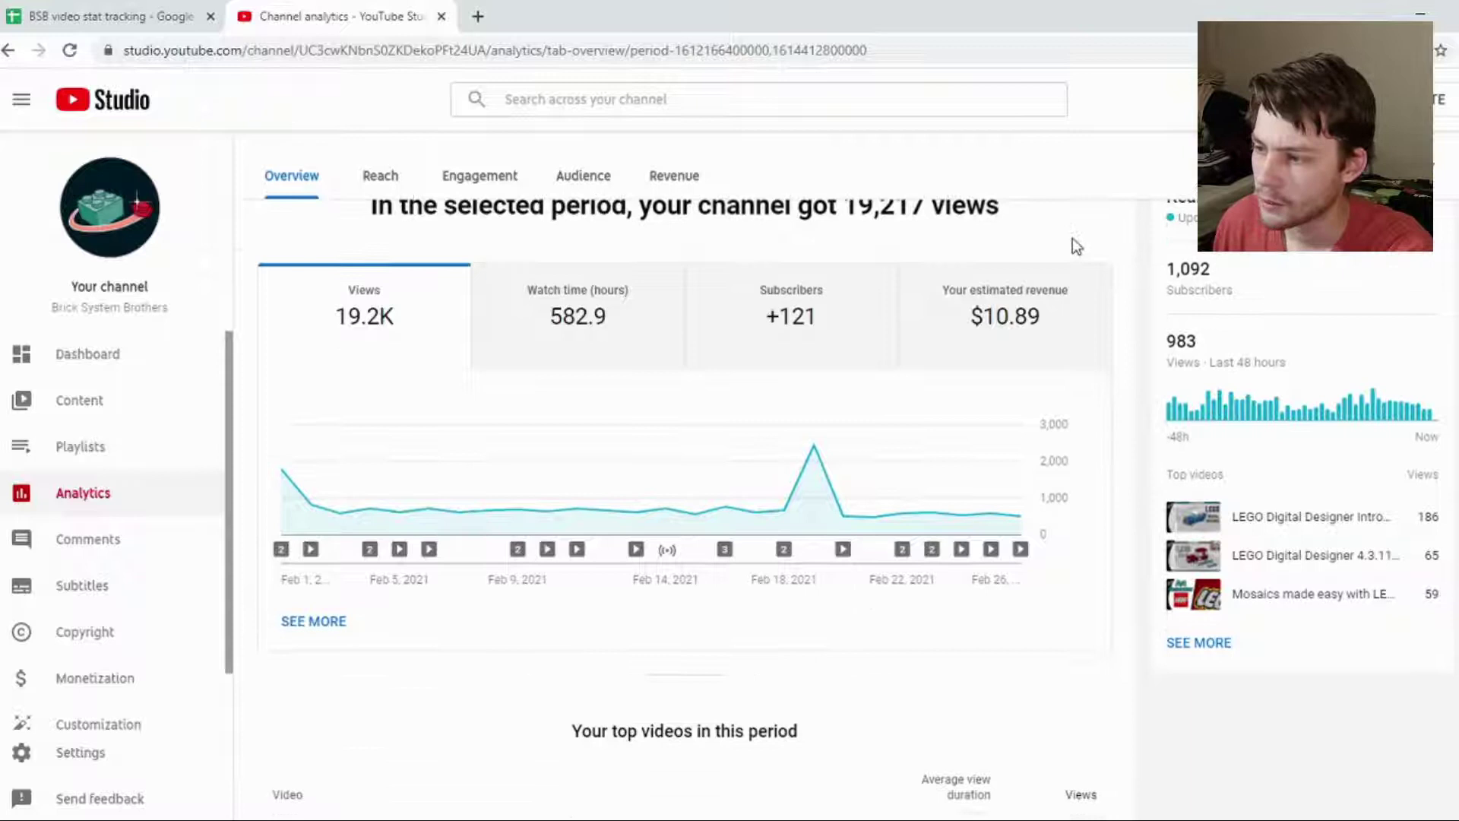
scroll(1076, 246, "up", 1)
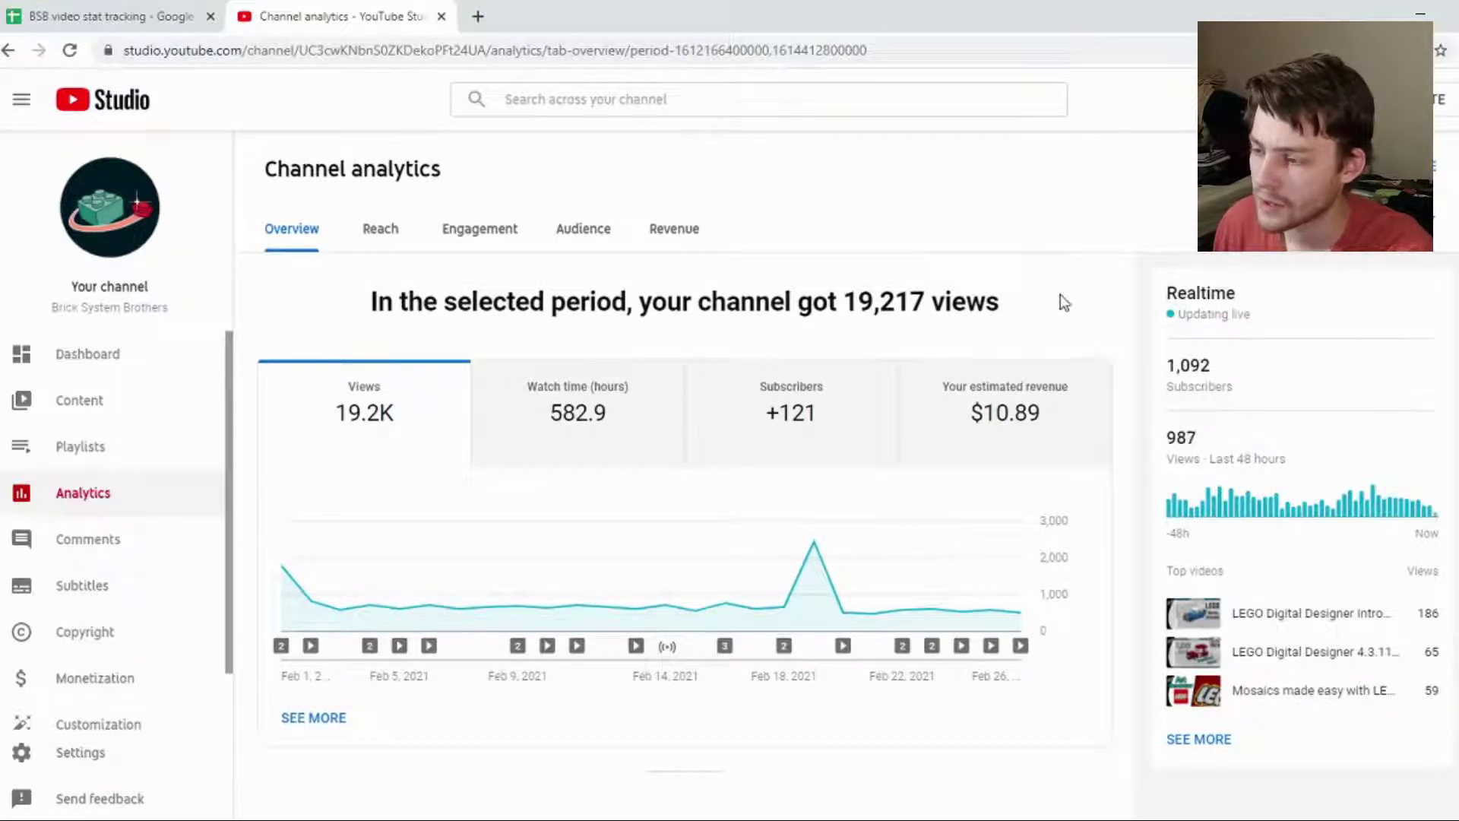
left_click(1053, 425)
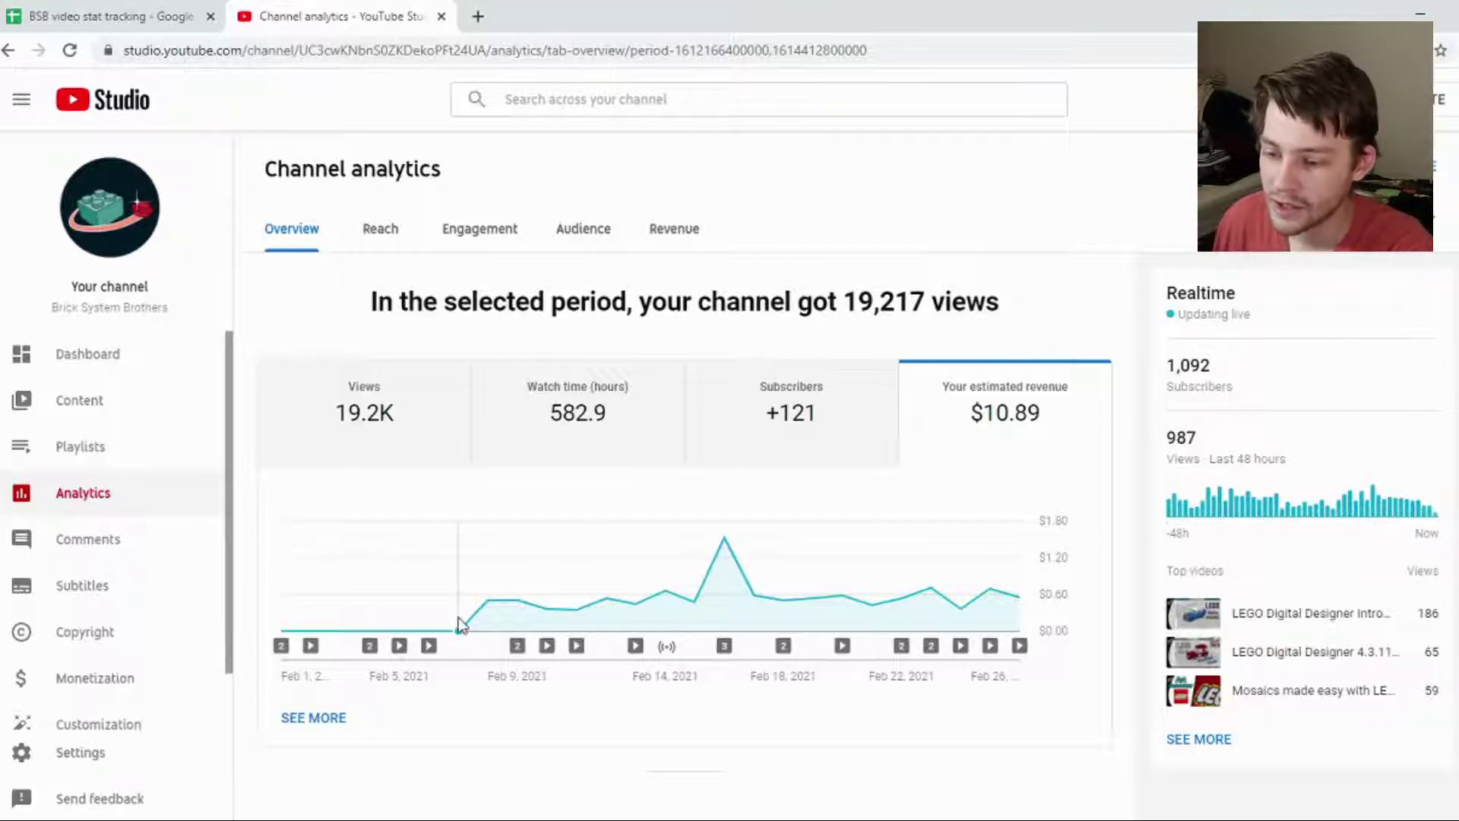
mouse_move(461, 624)
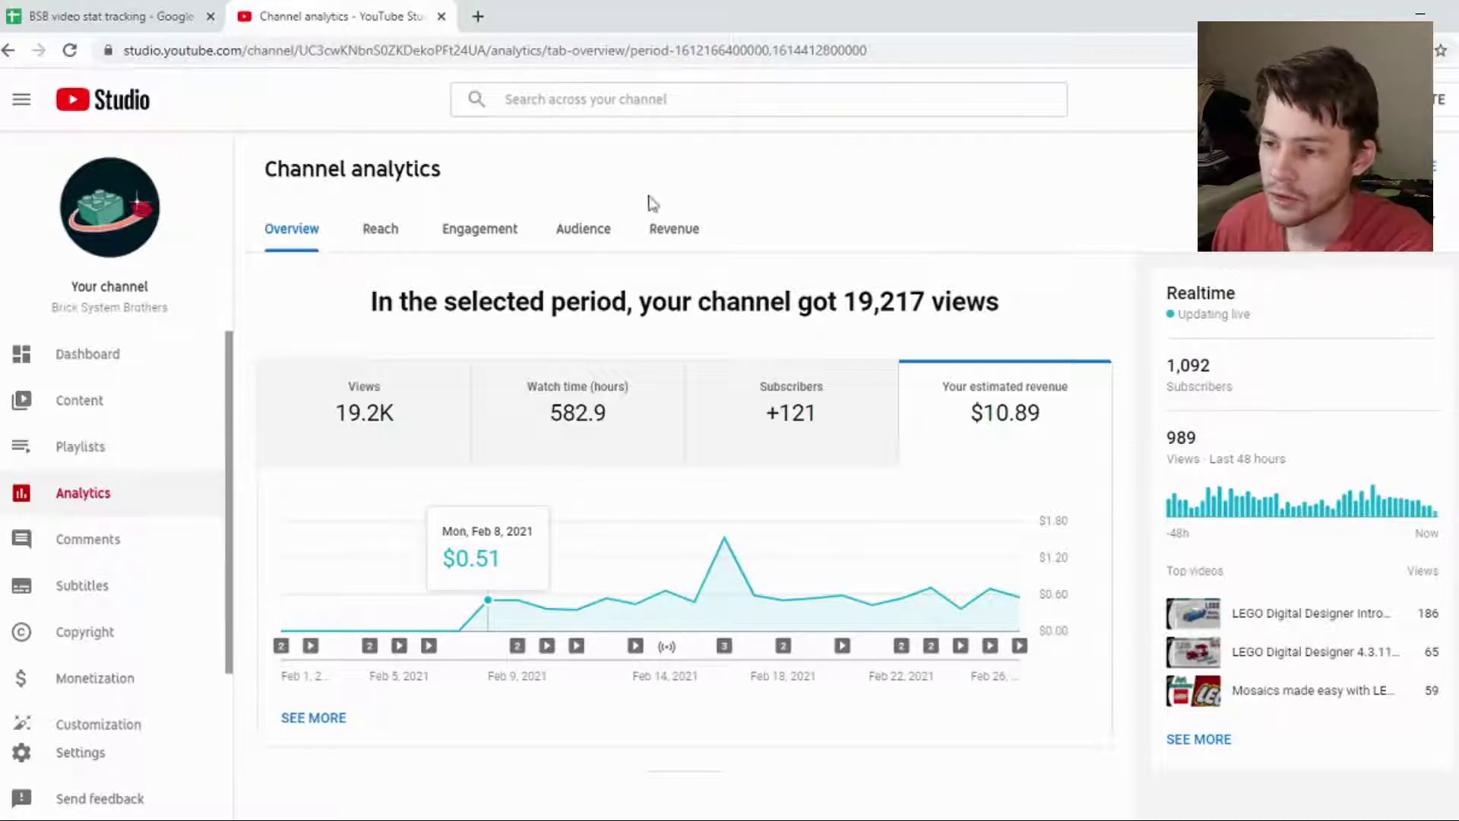
left_click_drag(254, 179, 456, 177)
left_click(477, 178)
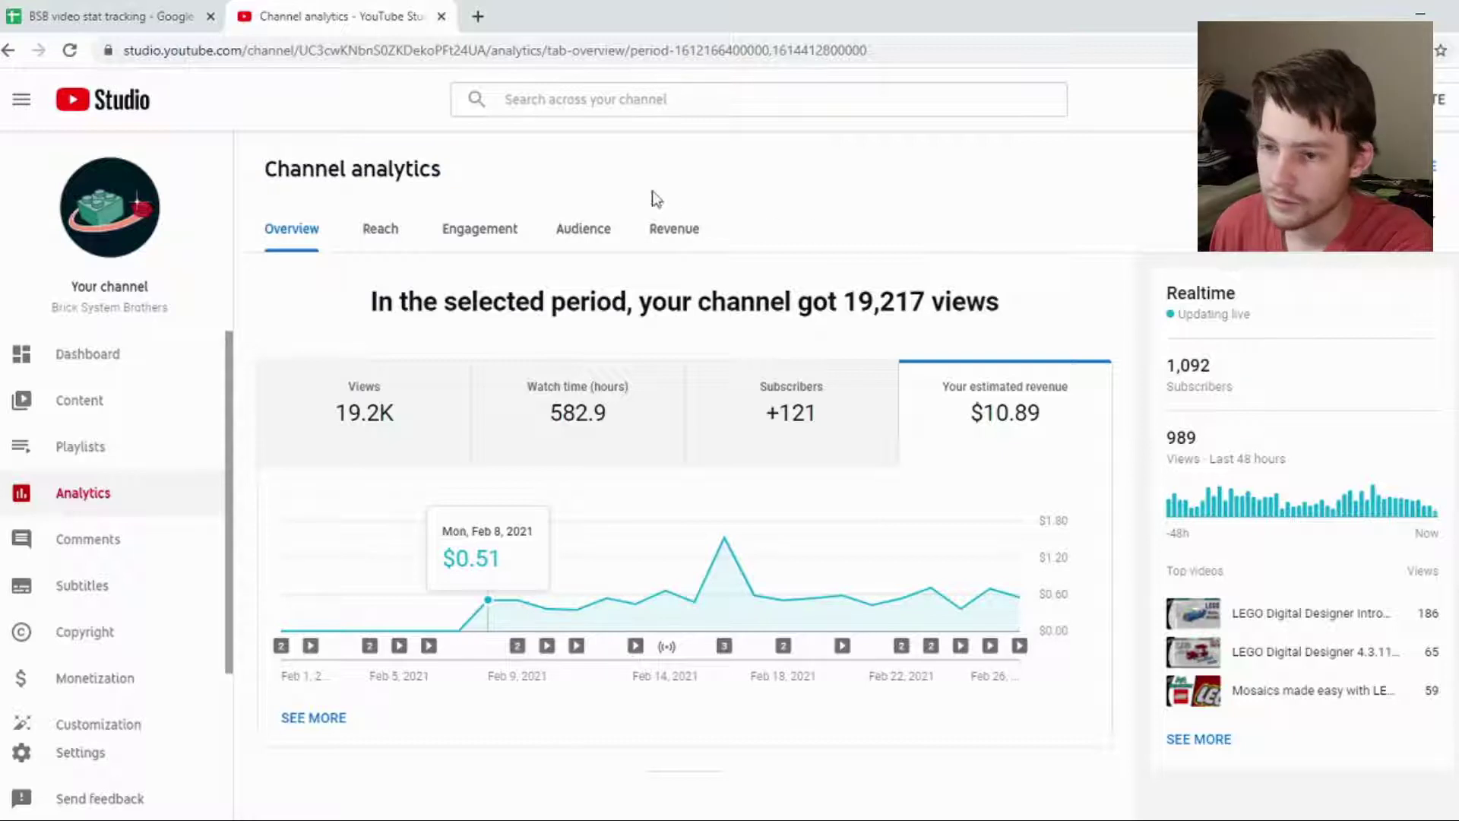
triple_click(159, 104)
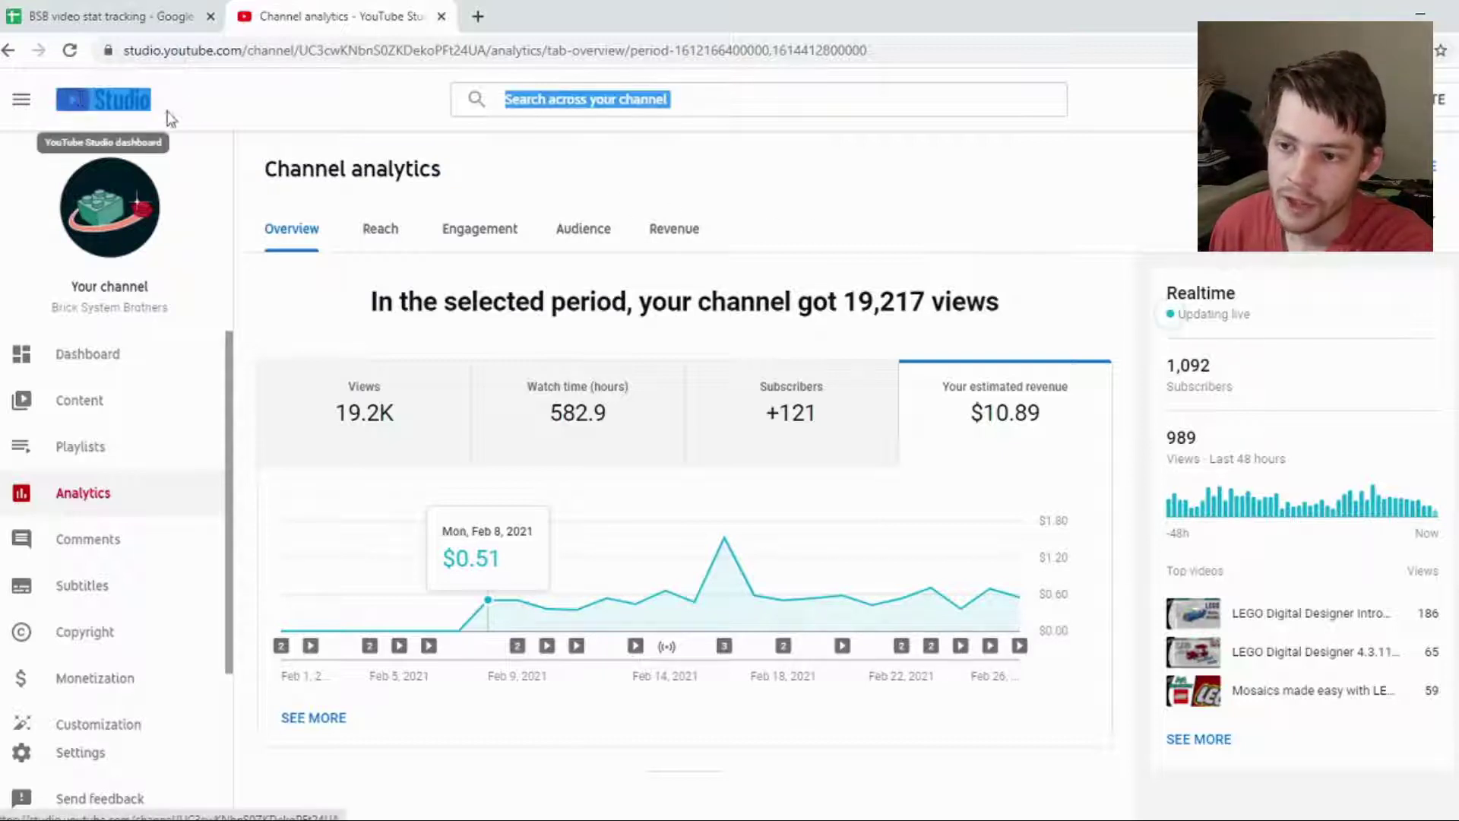
left_click(499, 170)
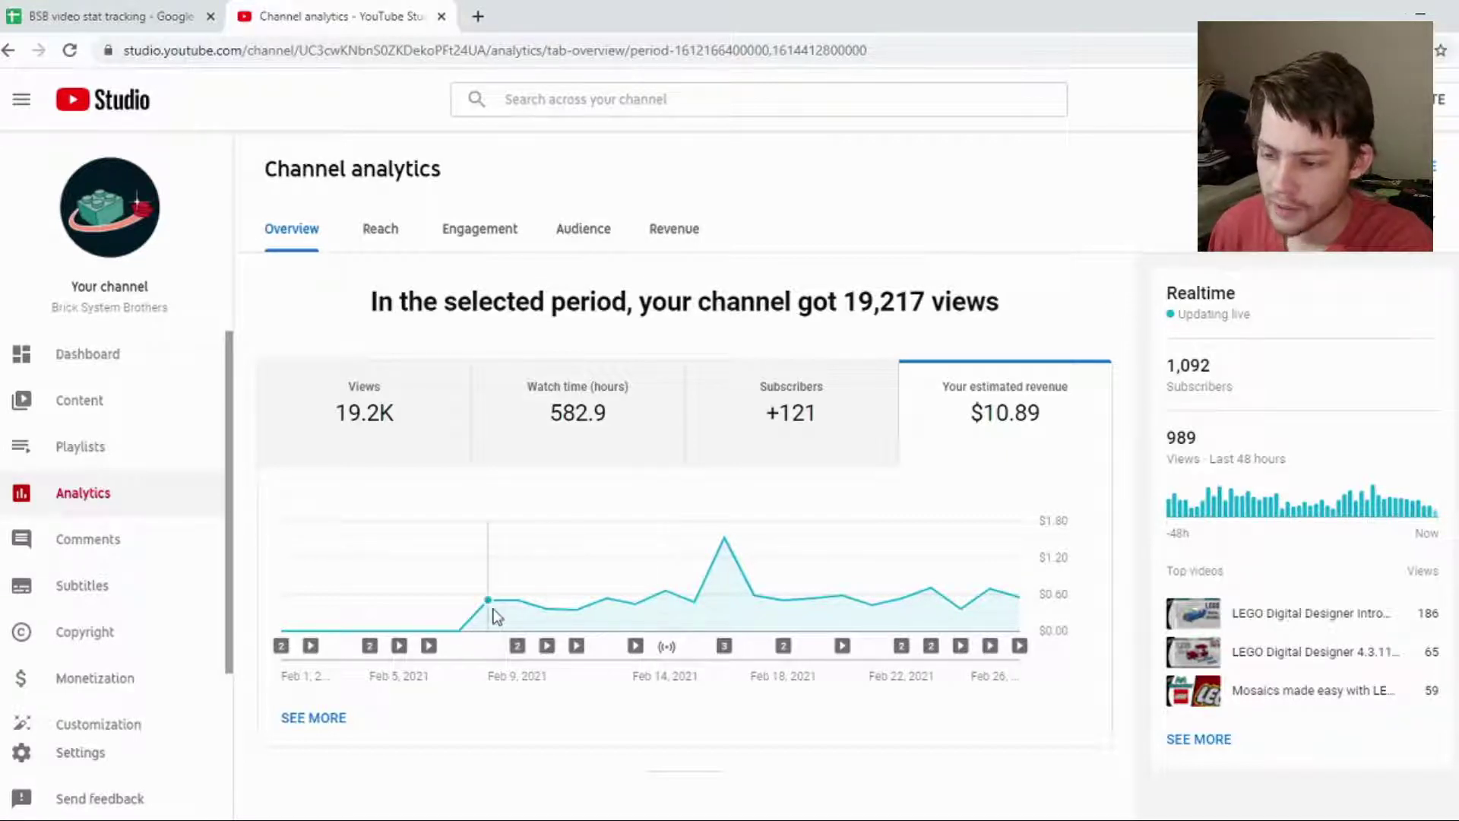
mouse_move(495, 612)
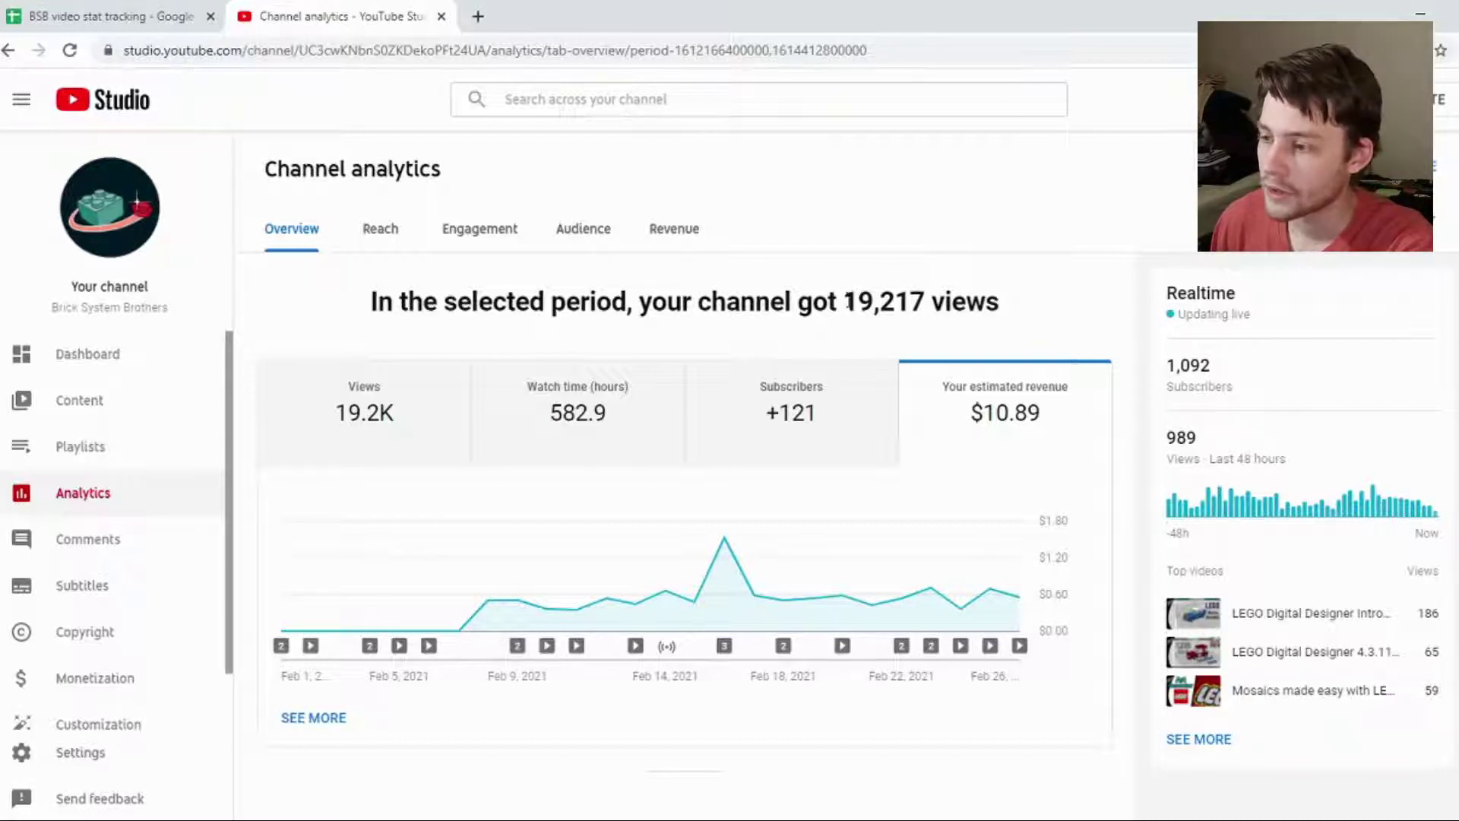
left_click_drag(845, 302, 931, 300)
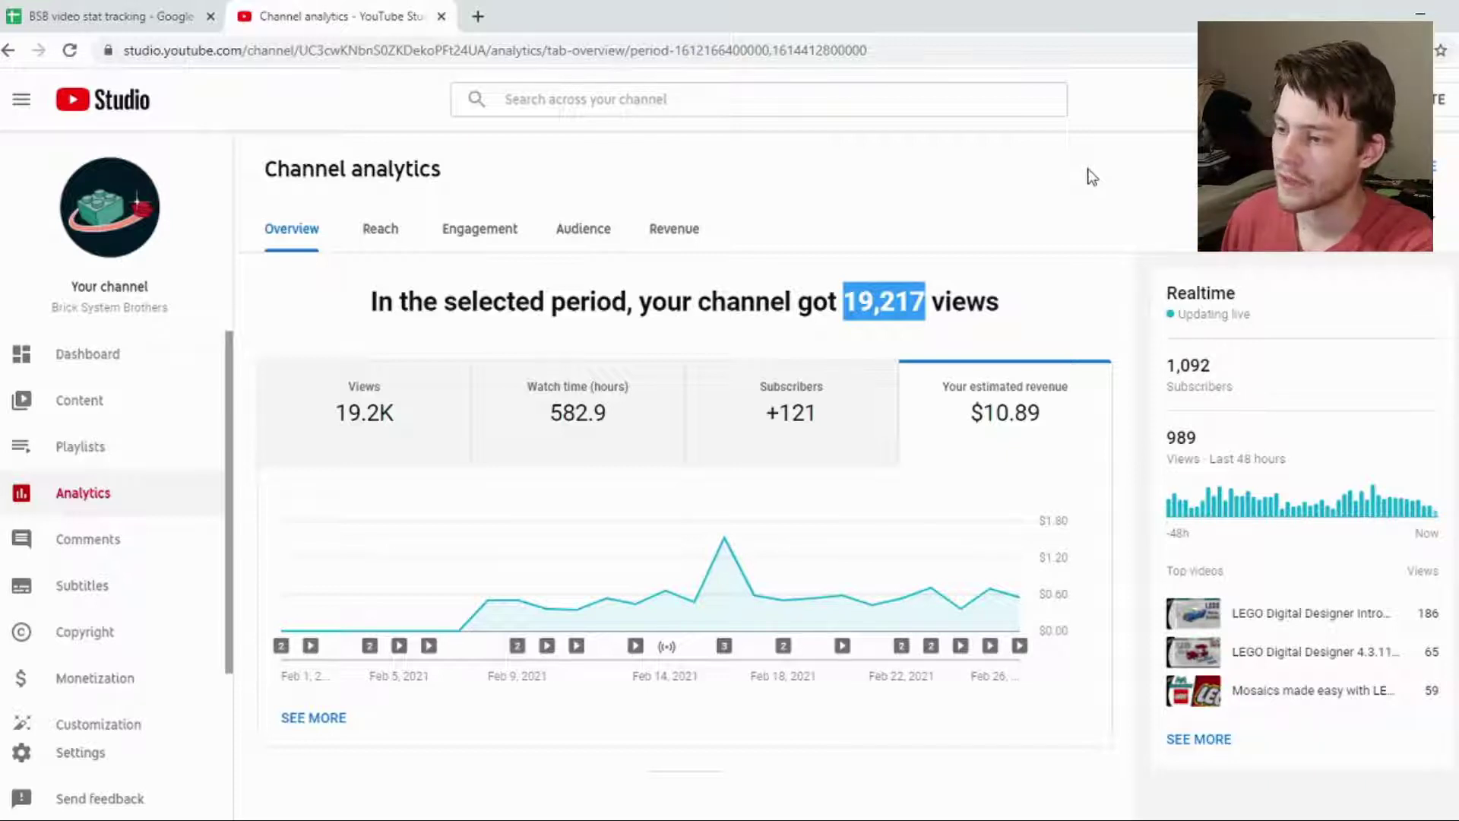
left_click(882, 264)
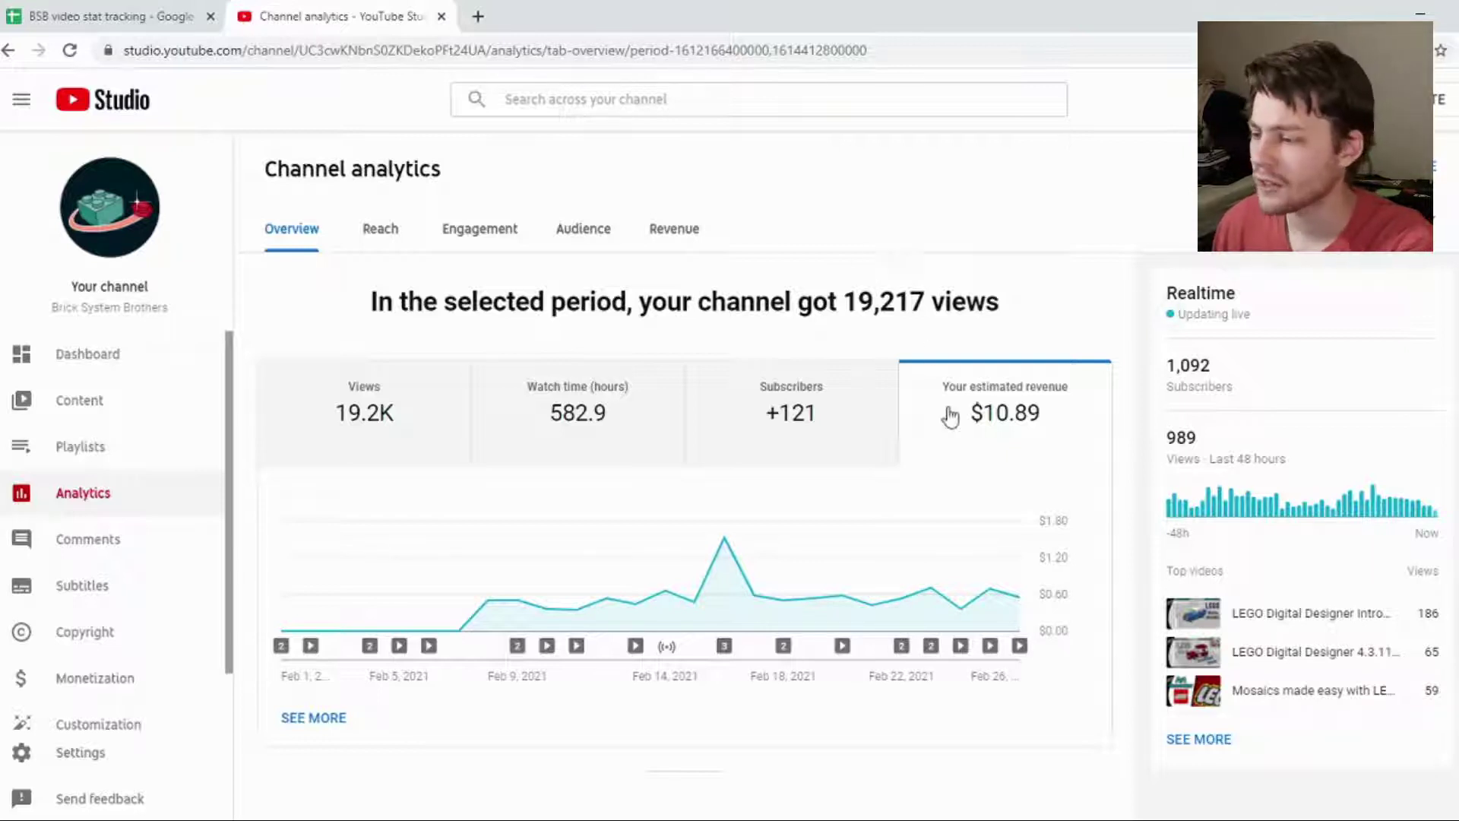
mouse_move(994, 437)
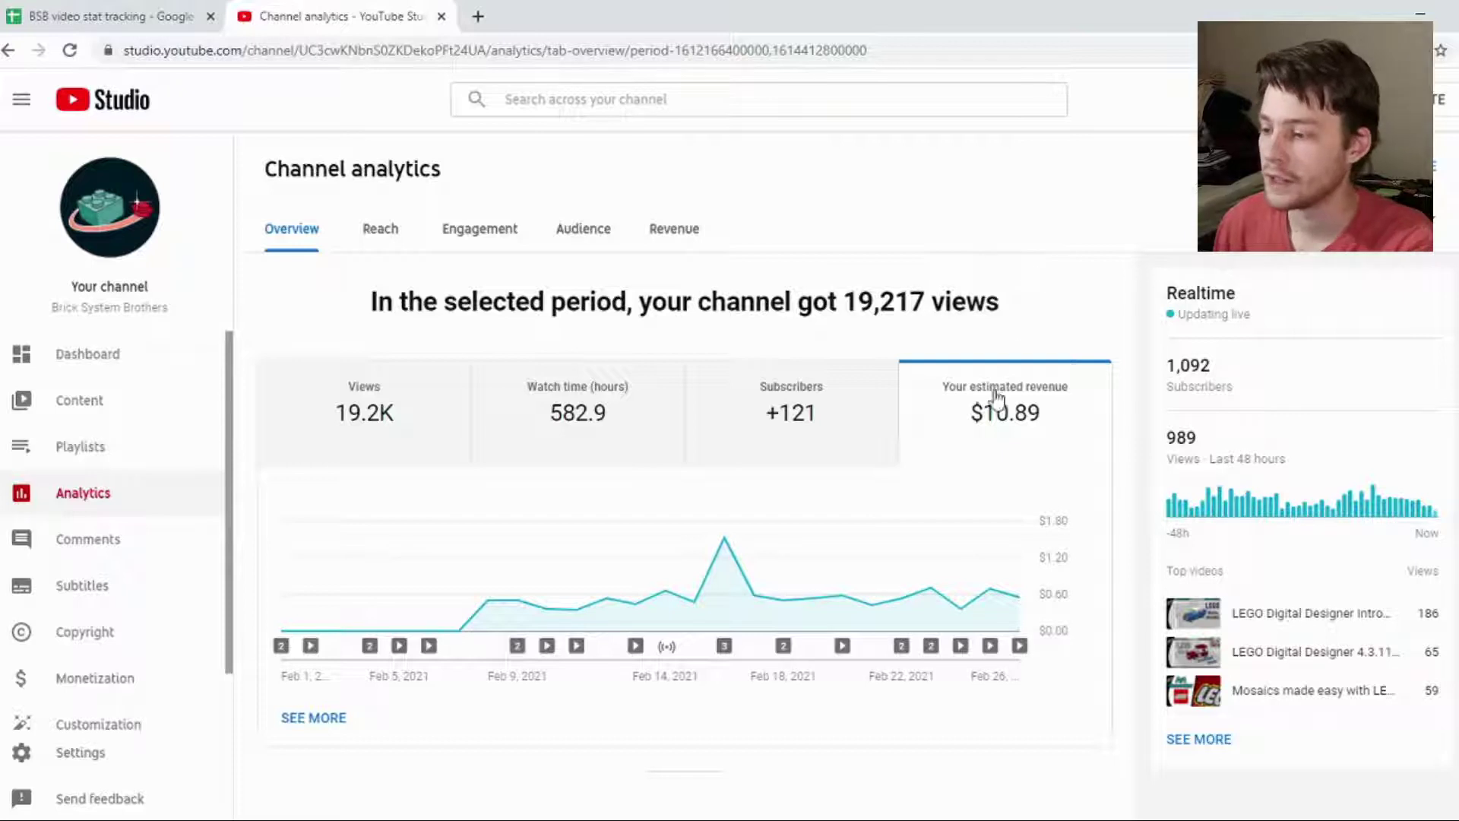
mouse_move(1002, 386)
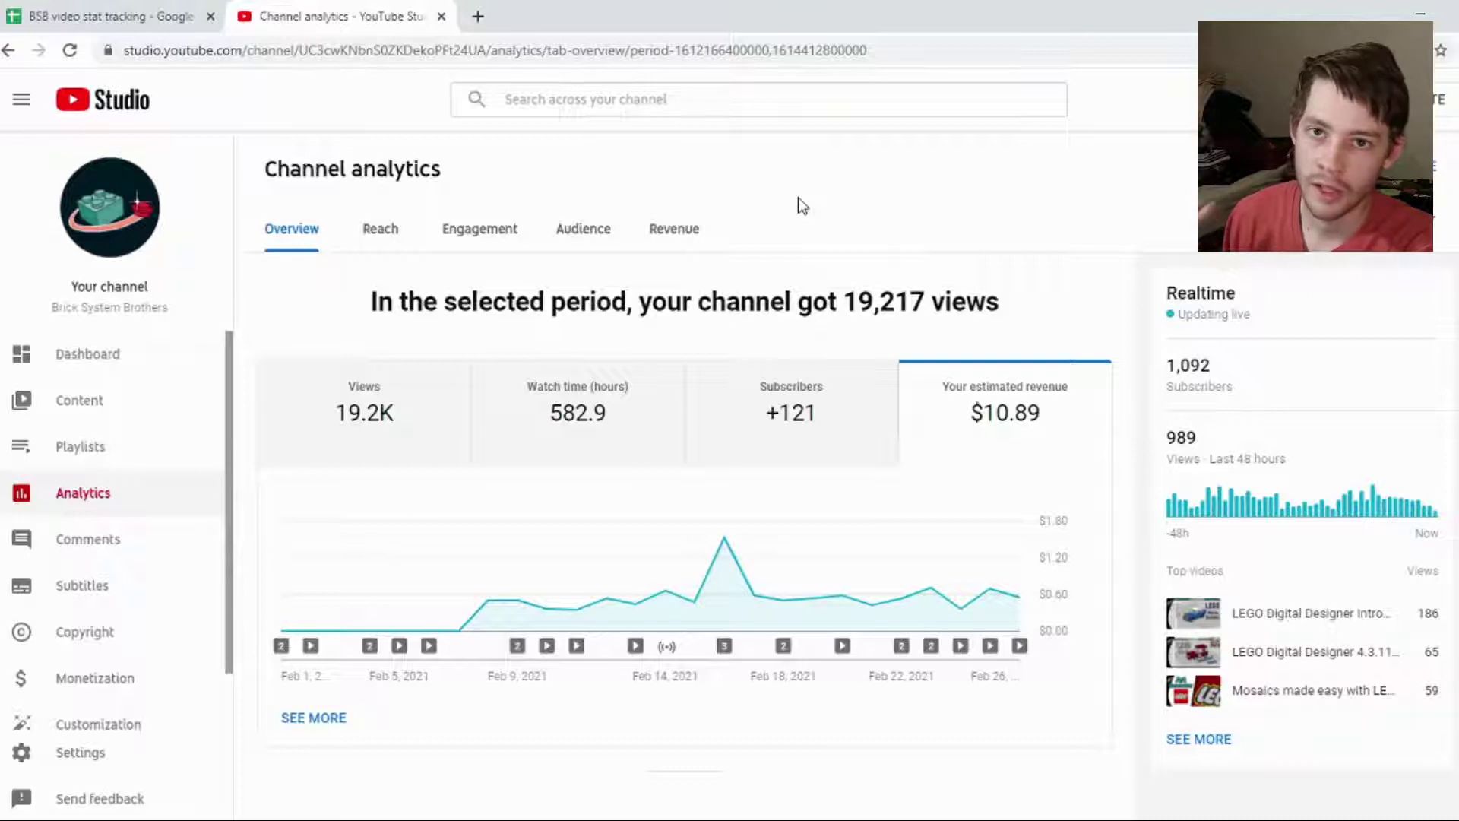
scroll(795, 417, "down", 4)
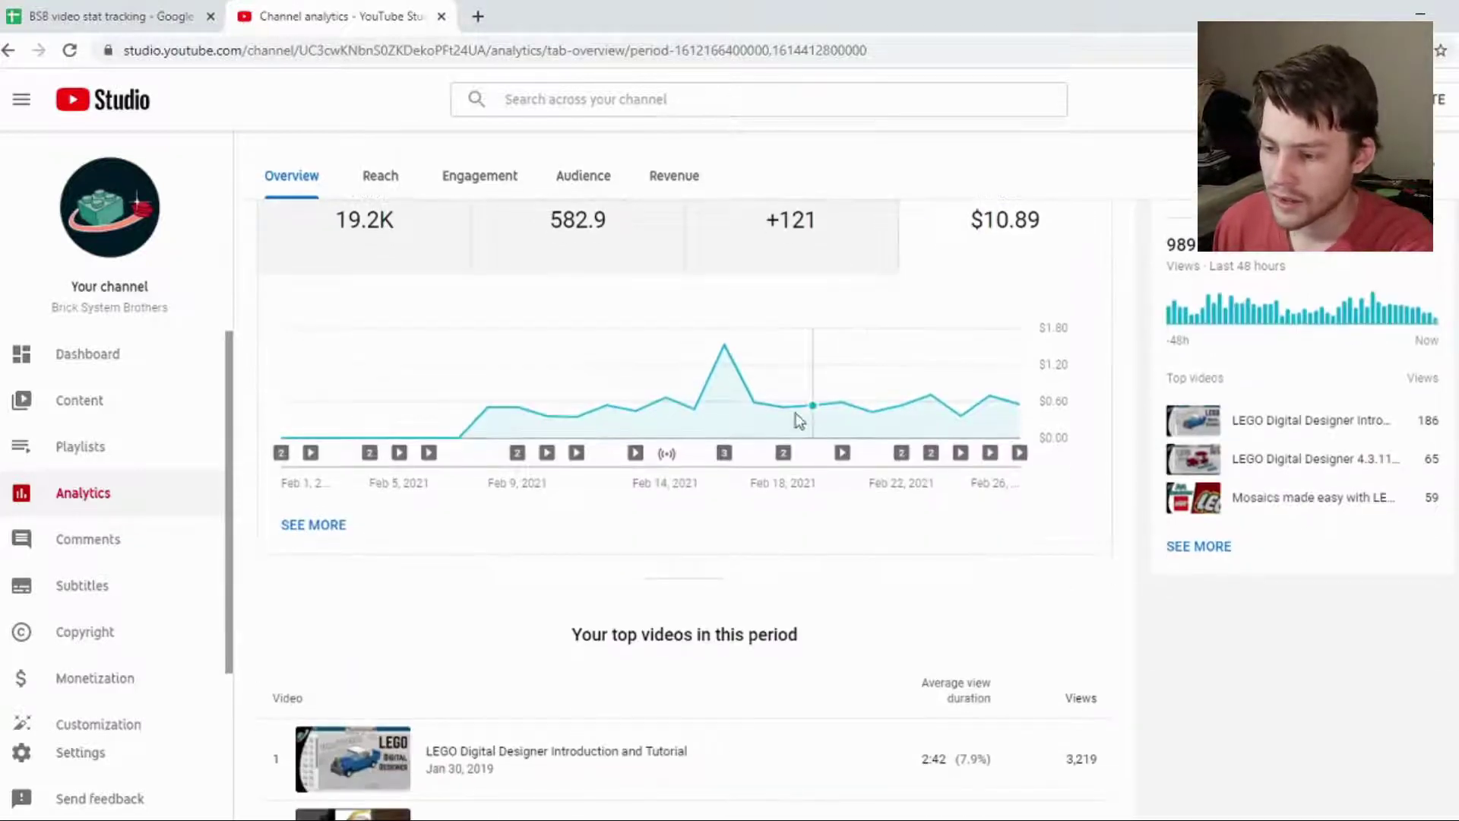
scroll(1007, 503, "down", 1)
scroll(1007, 503, "up", 5)
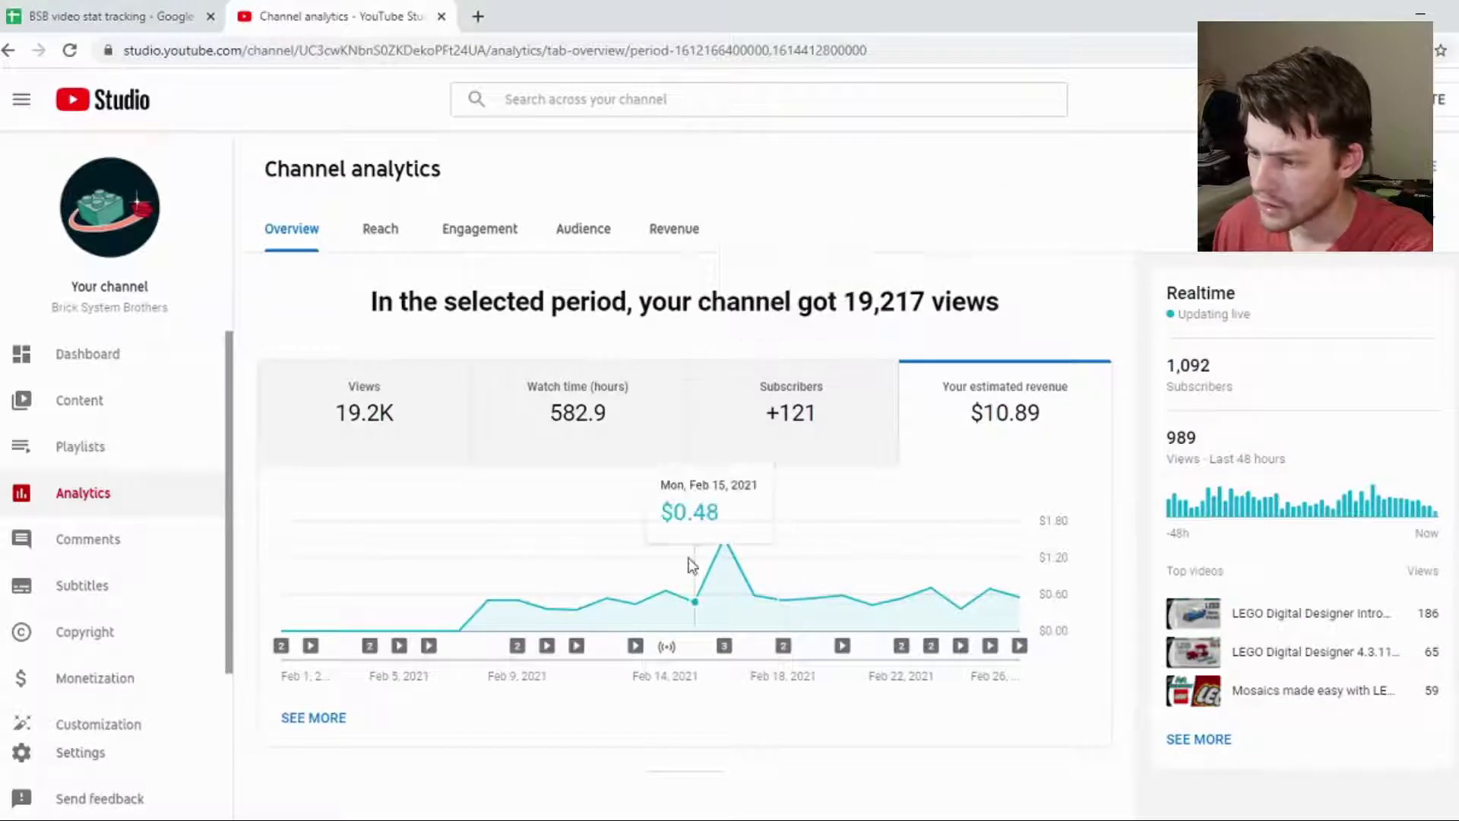
- Review the channel's February revenue report: $10.89 revenue, $0.69 RPM, $6.88 playback-based CPM
mouse_move(729, 559)
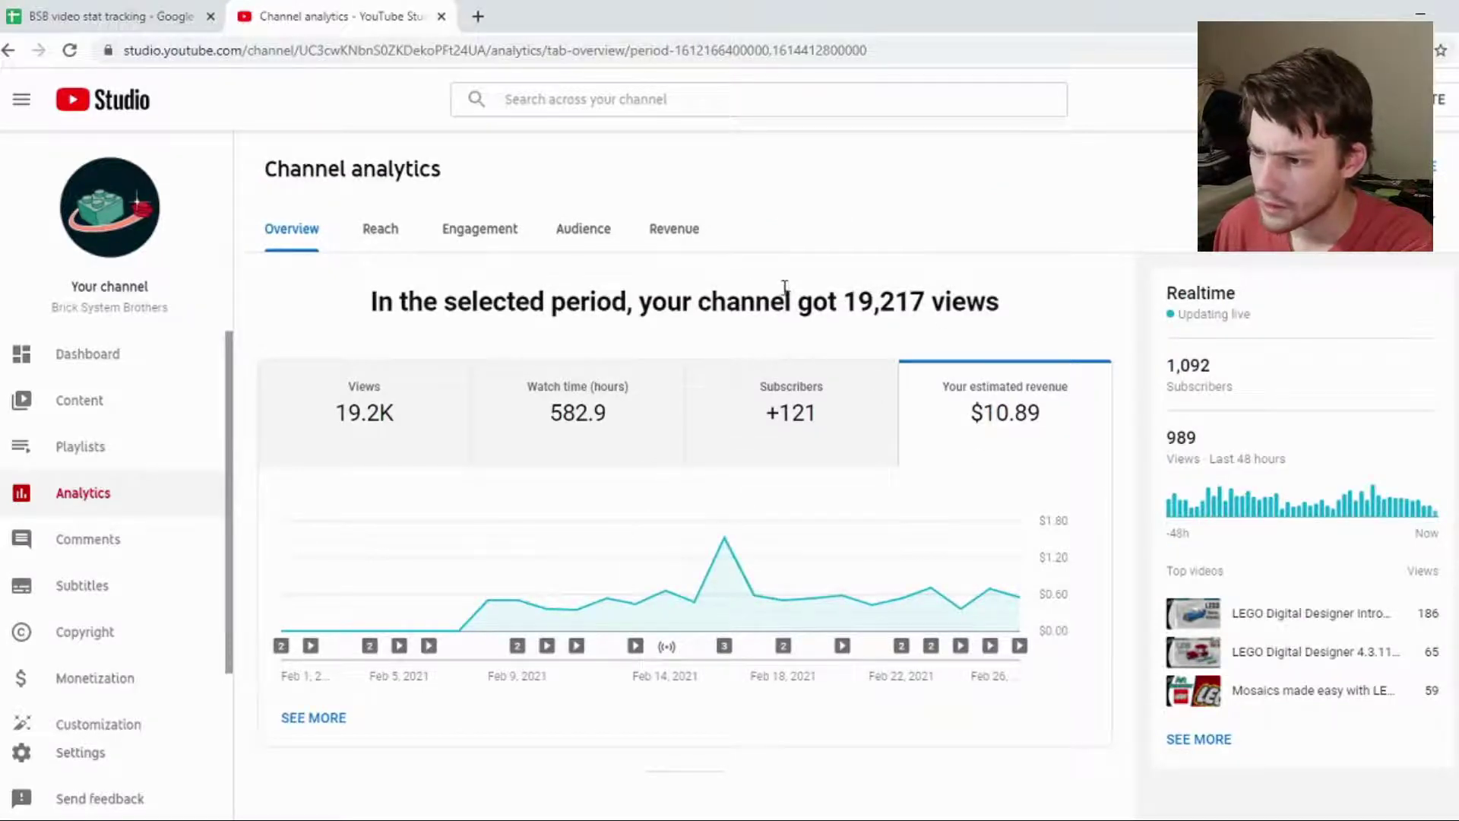
scroll(785, 295, "down", 1)
scroll(785, 294, "down", 2)
left_click(676, 176)
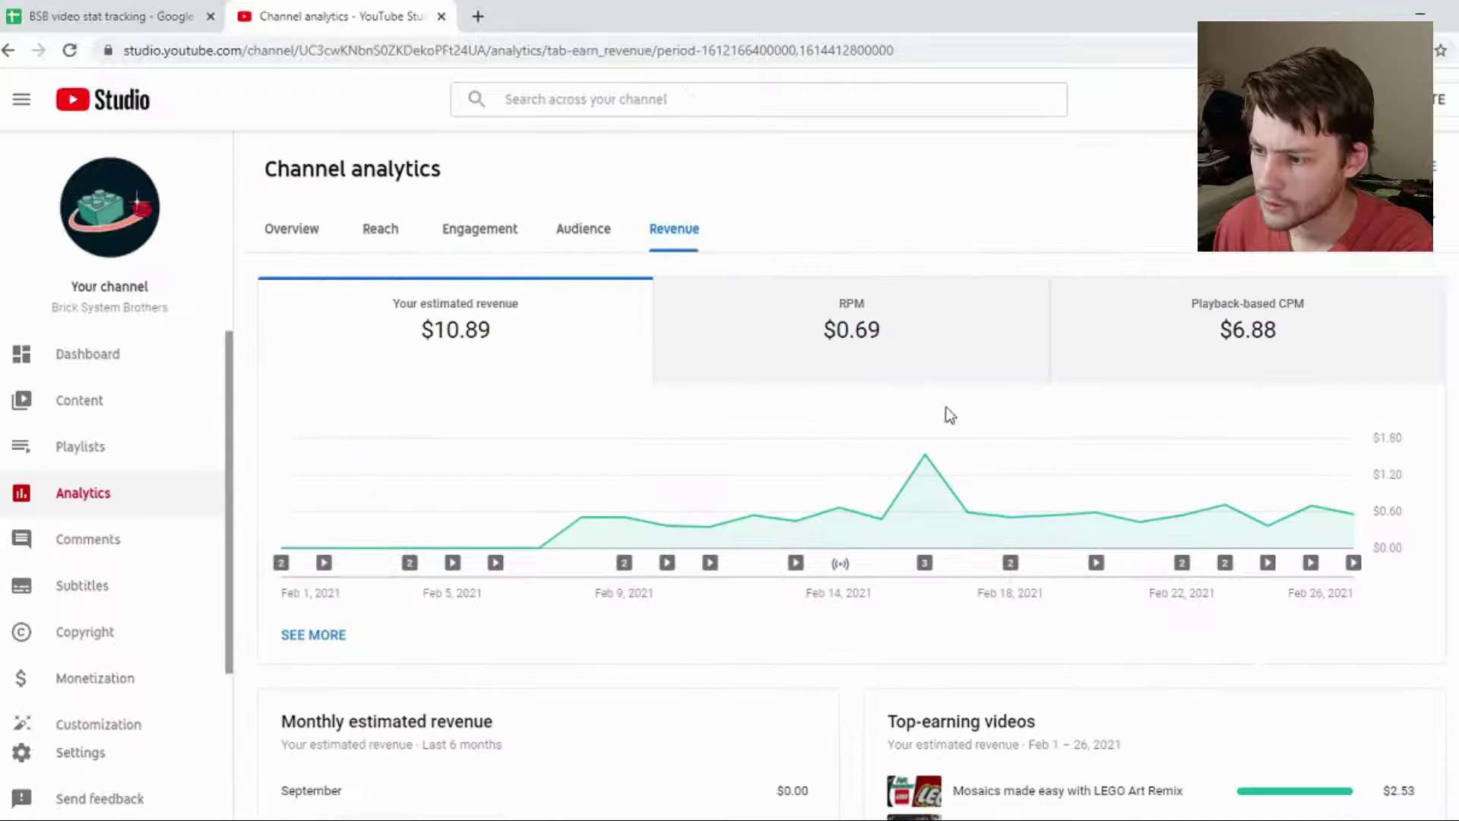
scroll(905, 459, "down", 2)
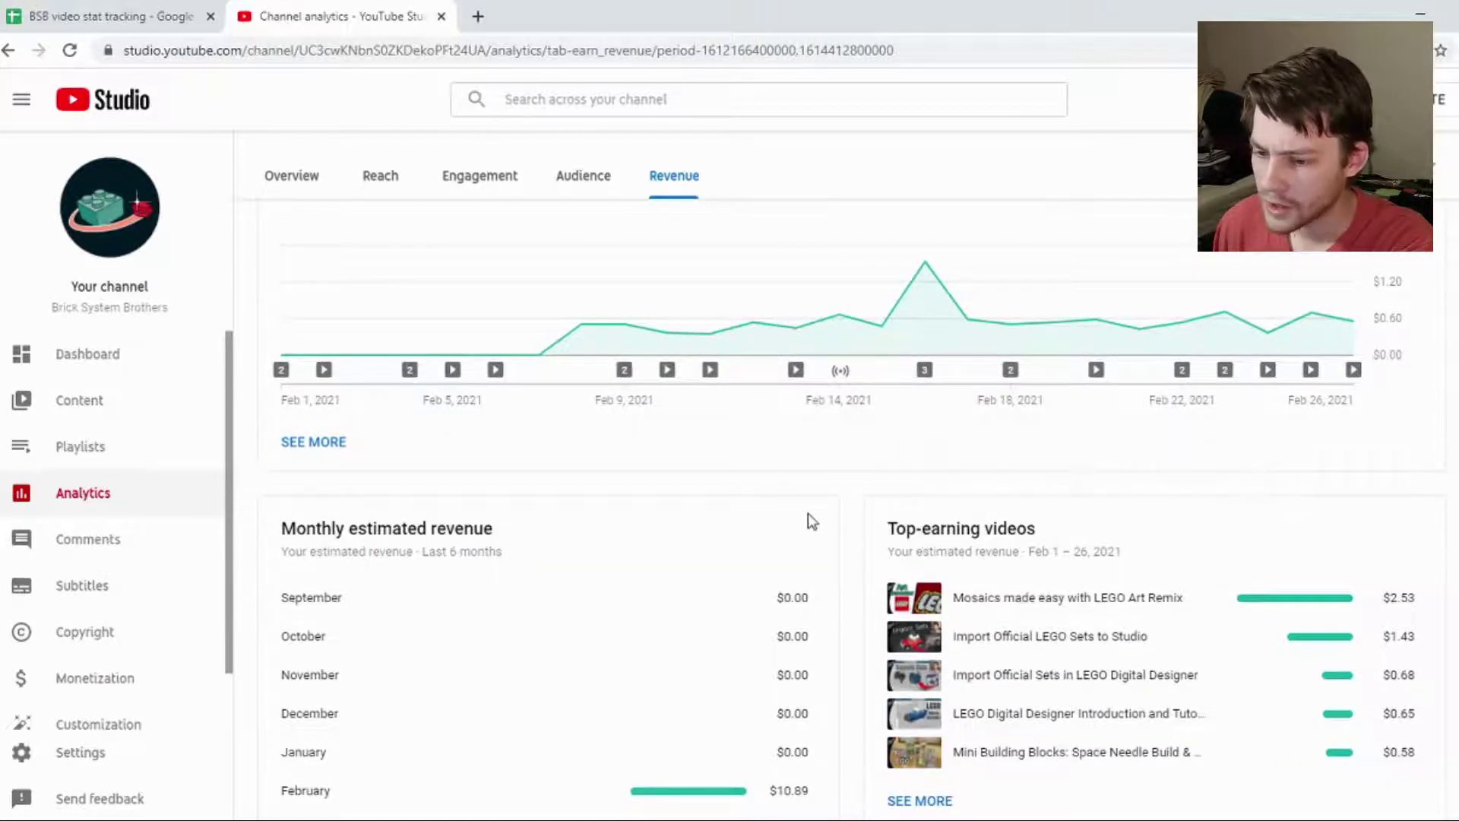
scroll(810, 513, "down", 4)
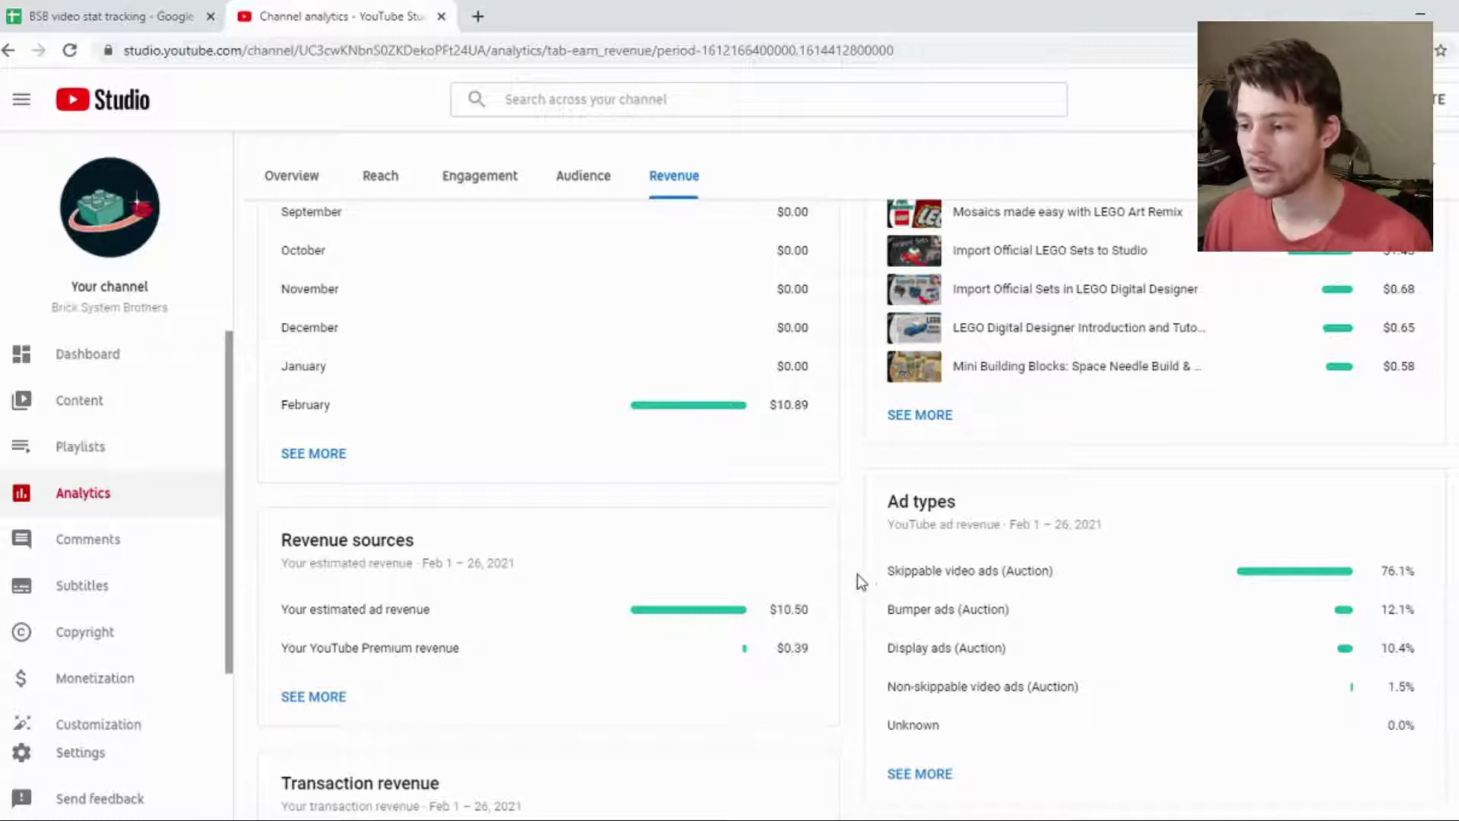
scroll(857, 573, "up", 7)
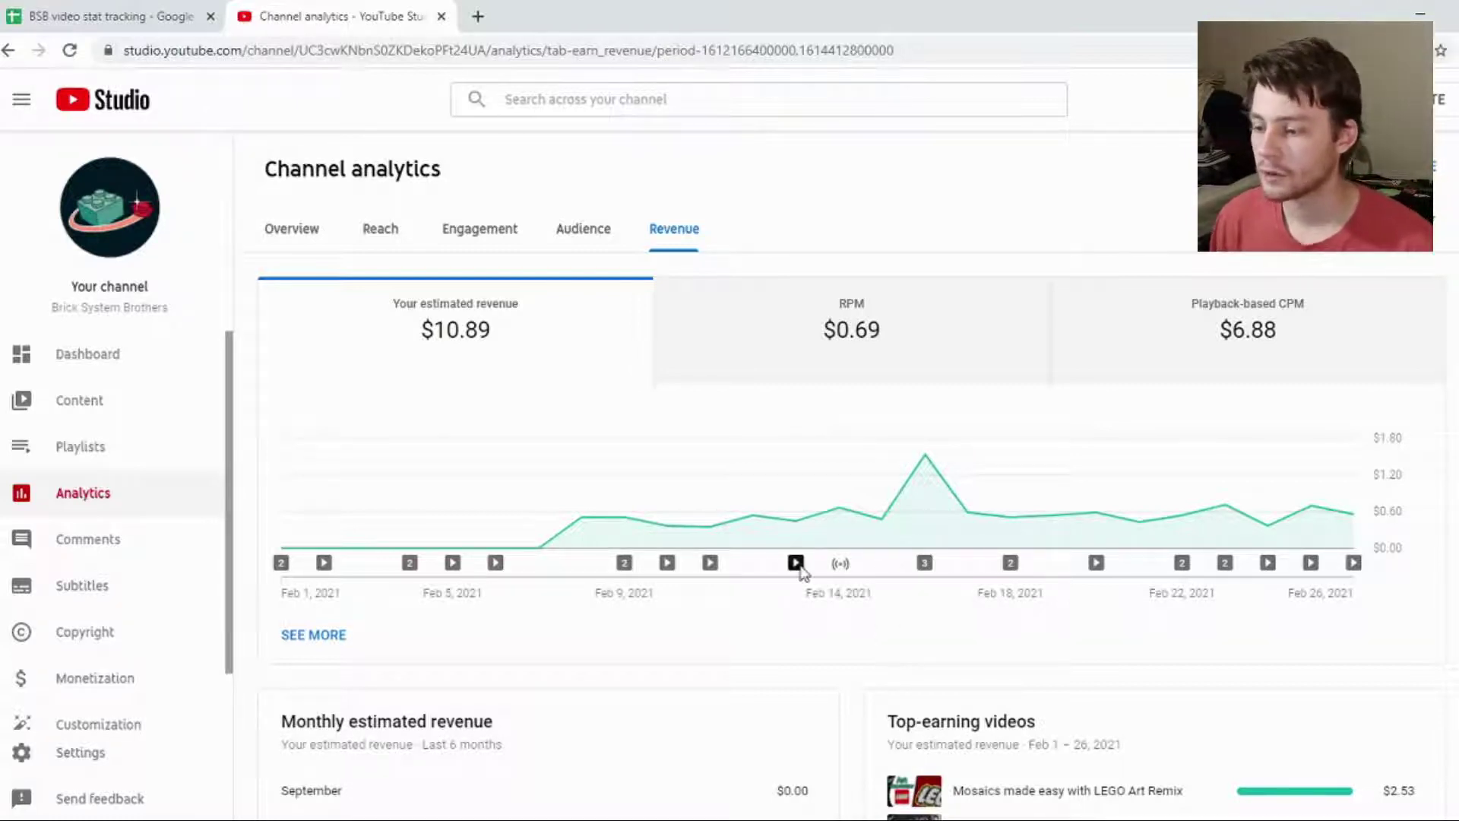
scroll(887, 664, "down", 8)
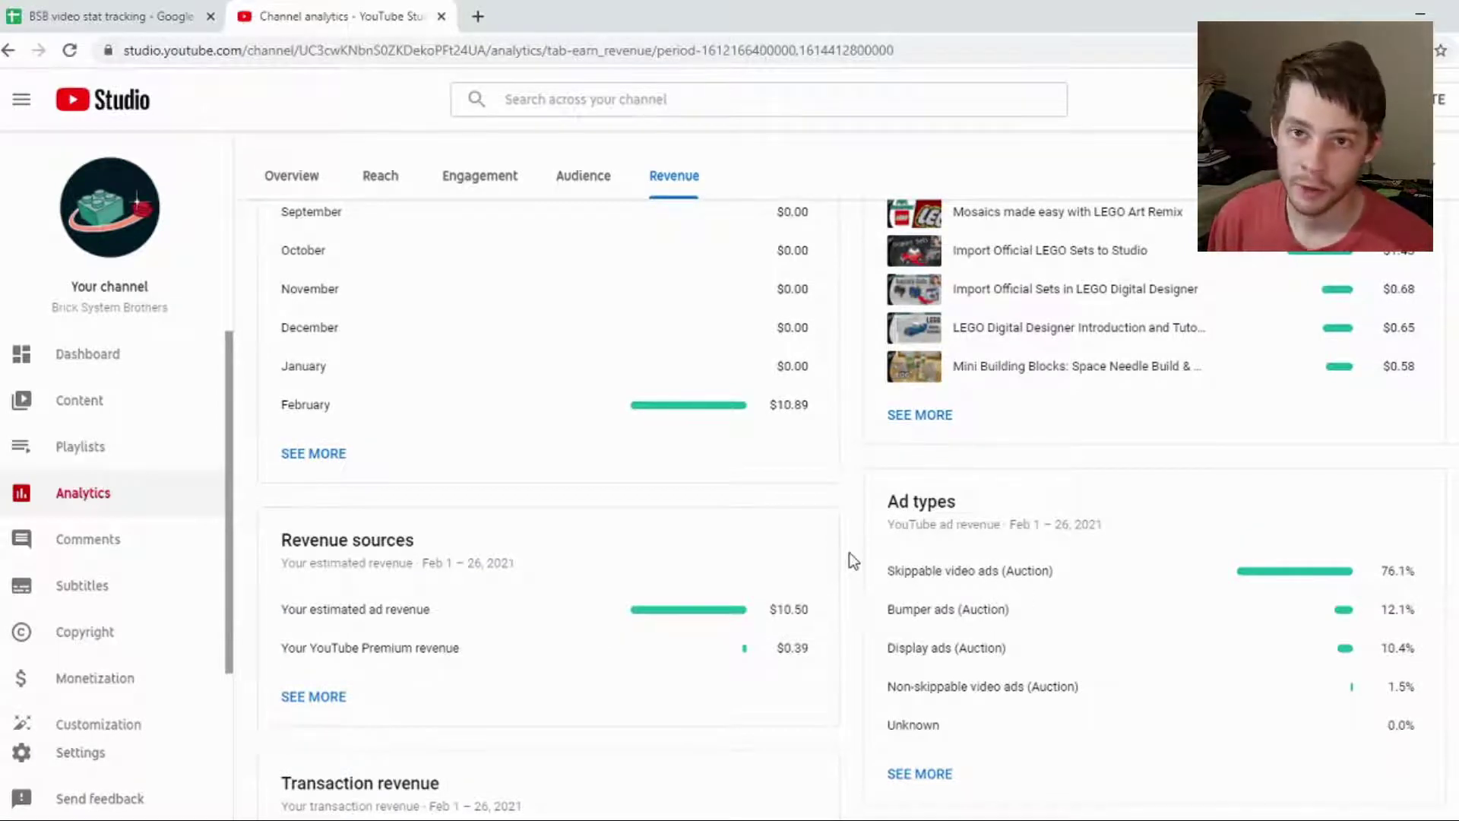
scroll(851, 567, "up", 4)
scroll(852, 536, "down", 1)
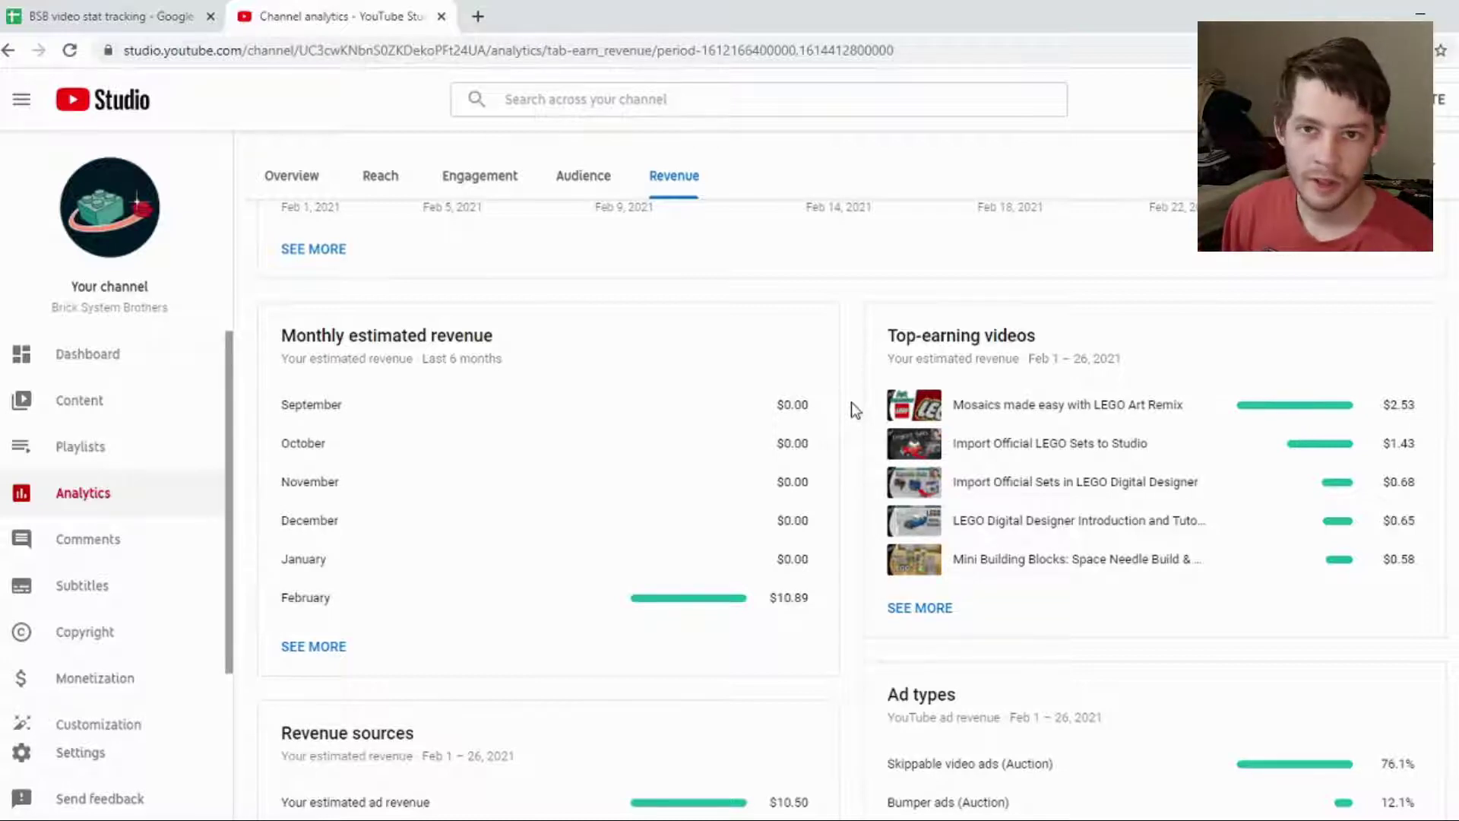
scroll(851, 410, "down", 3)
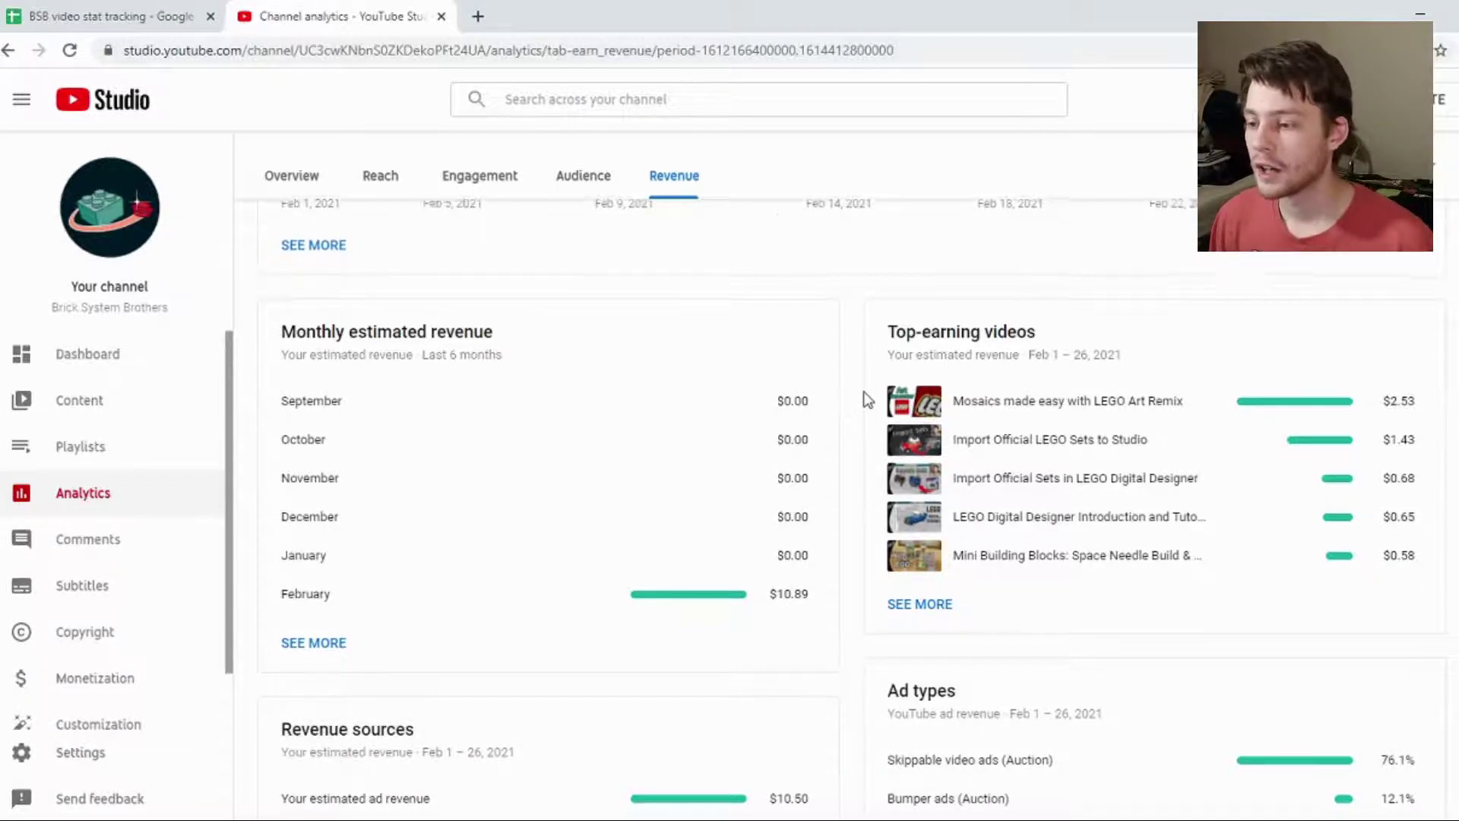
scroll(851, 431, "down", 1)
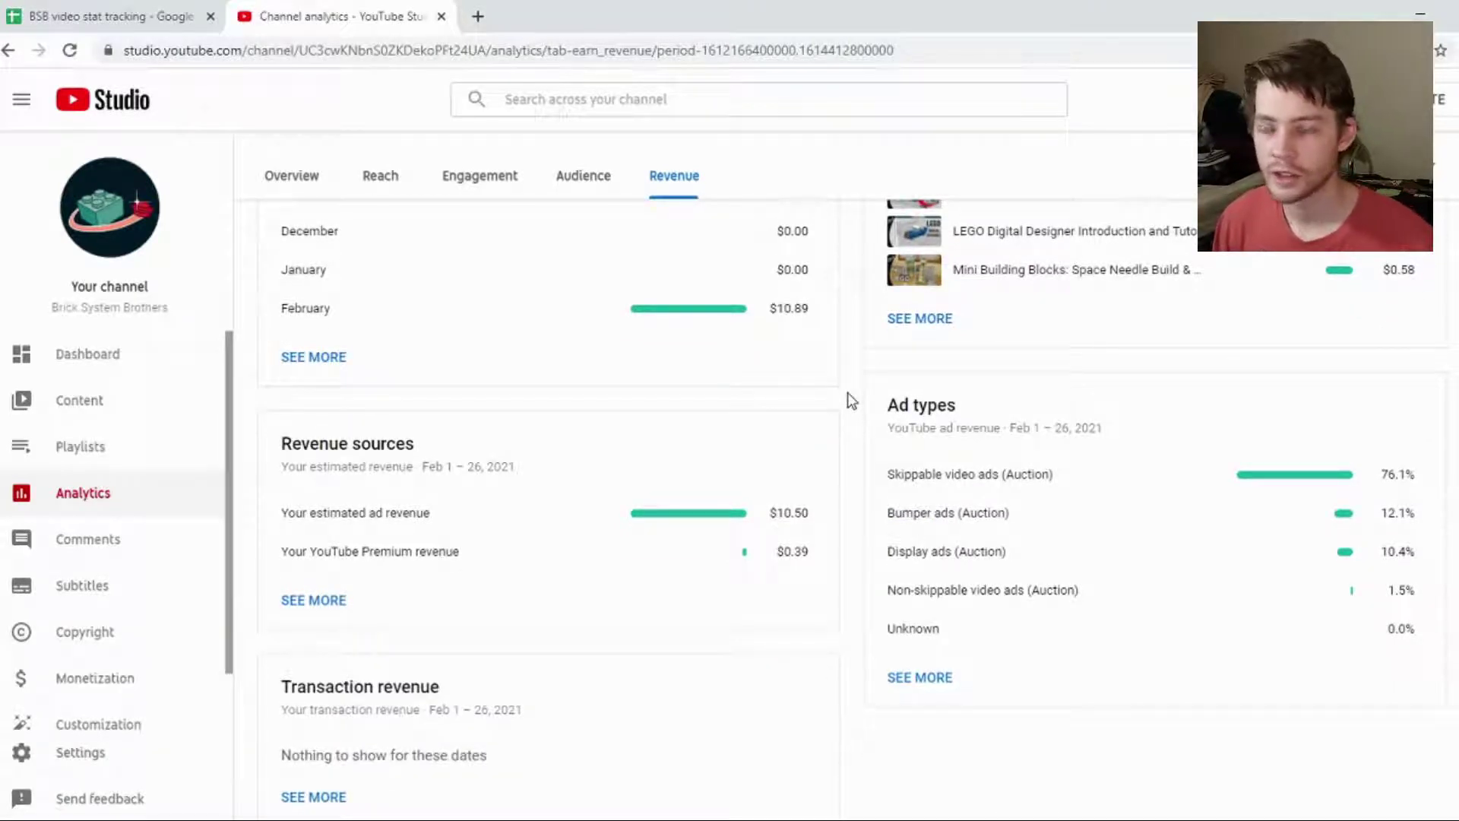
scroll(851, 407, "up", 1)
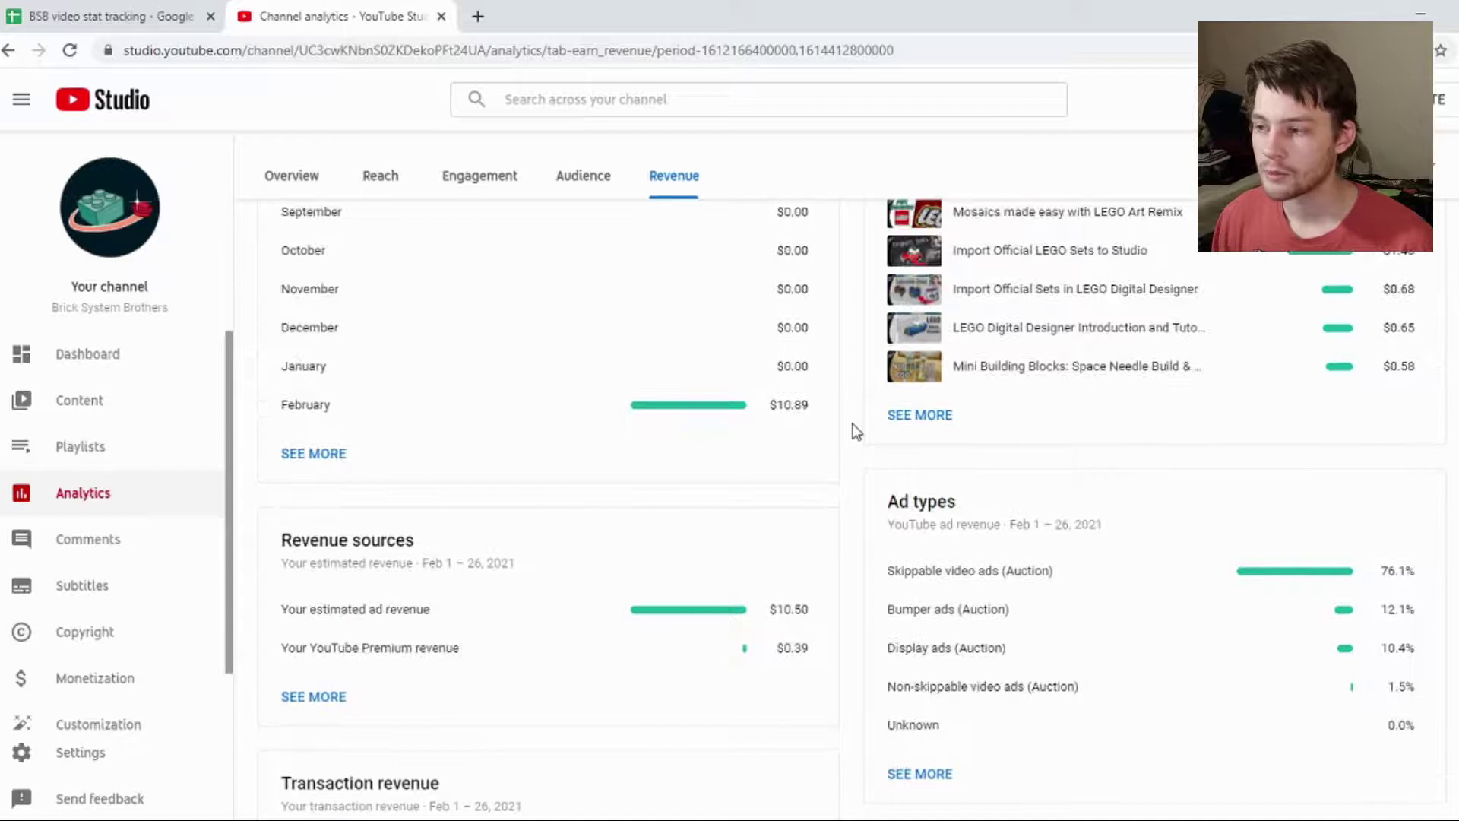
scroll(855, 430, "up", 6)
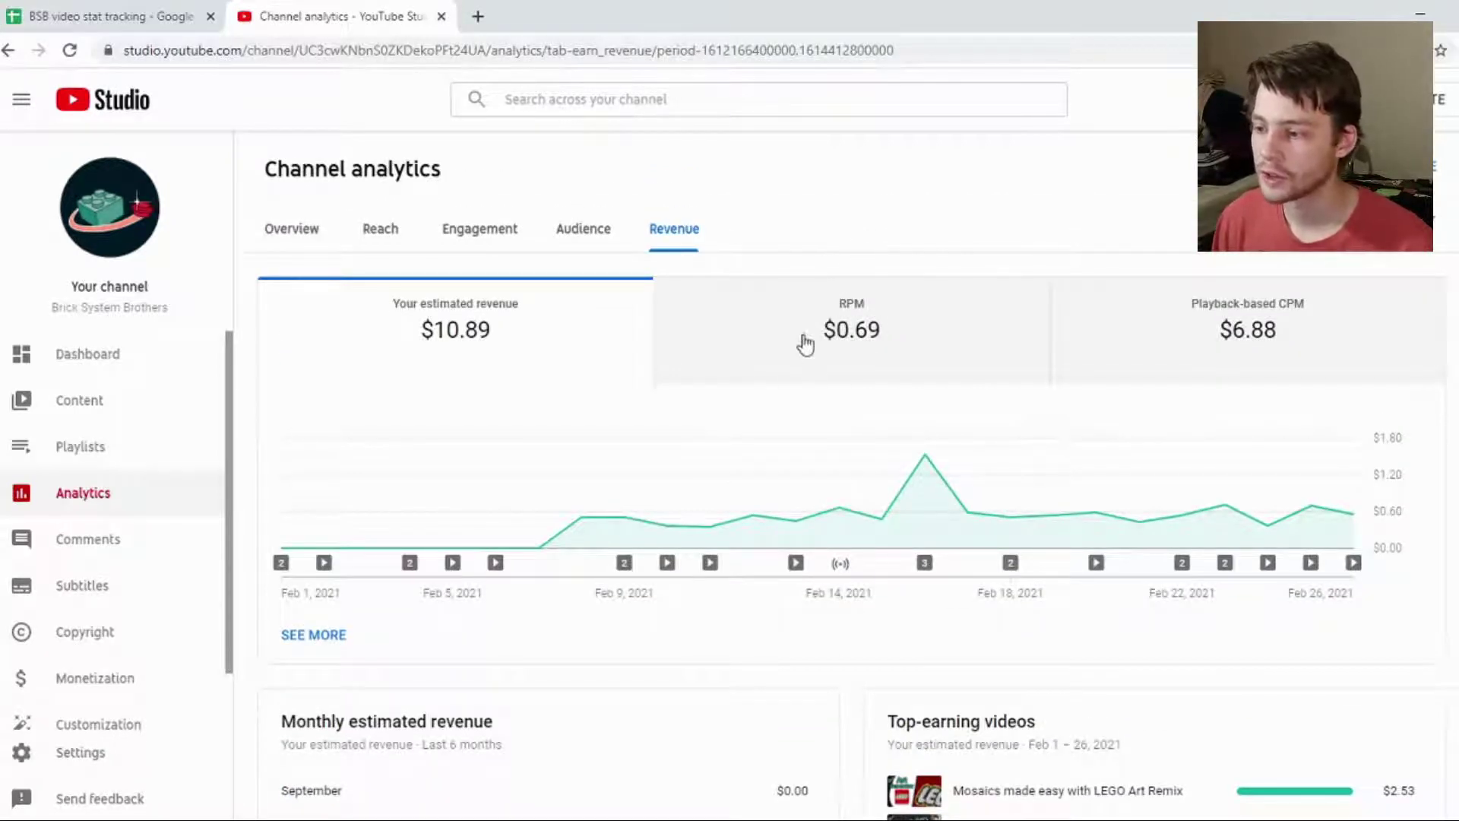
mouse_move(848, 311)
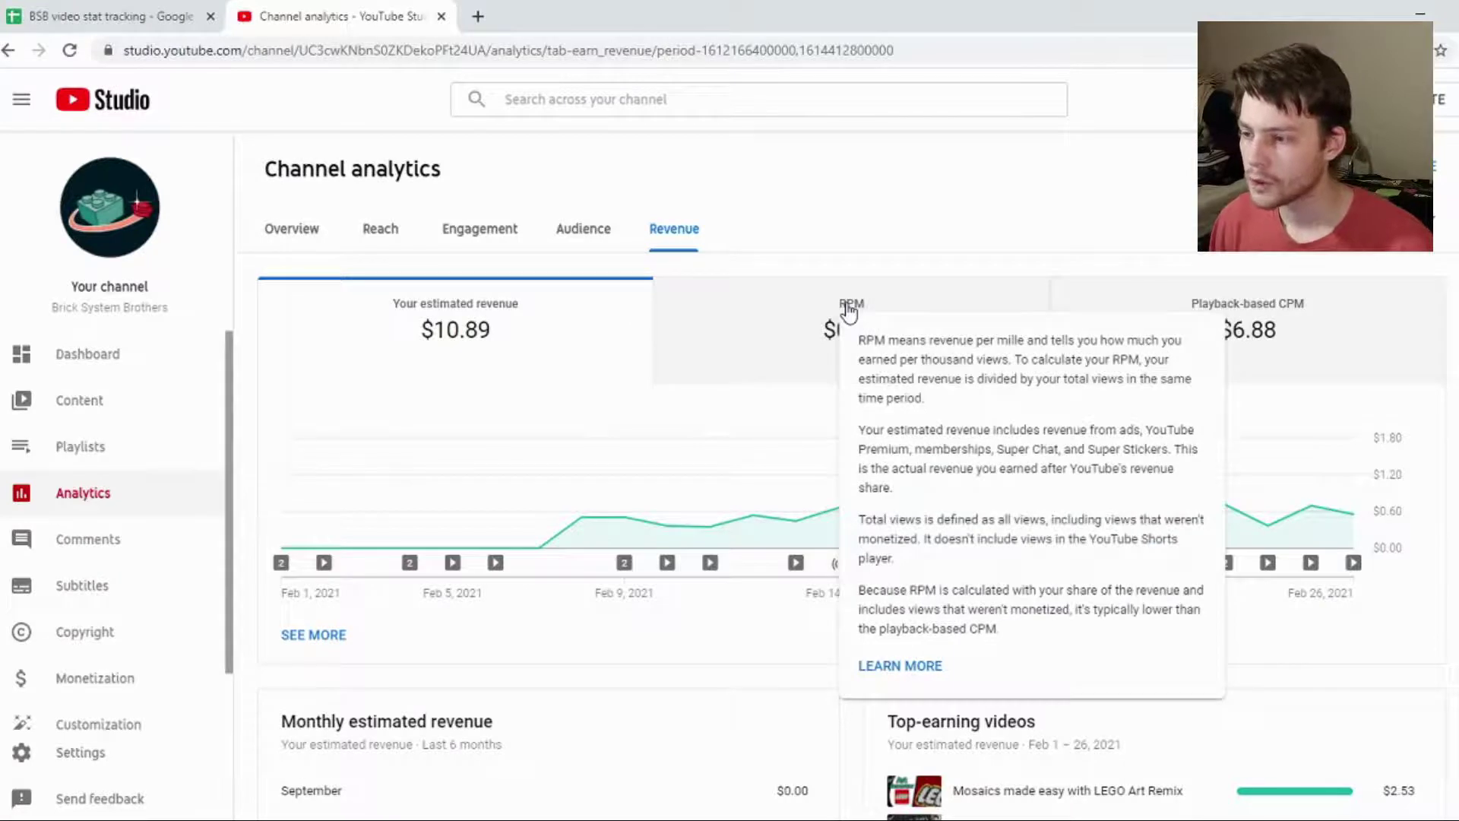
mouse_move(1223, 312)
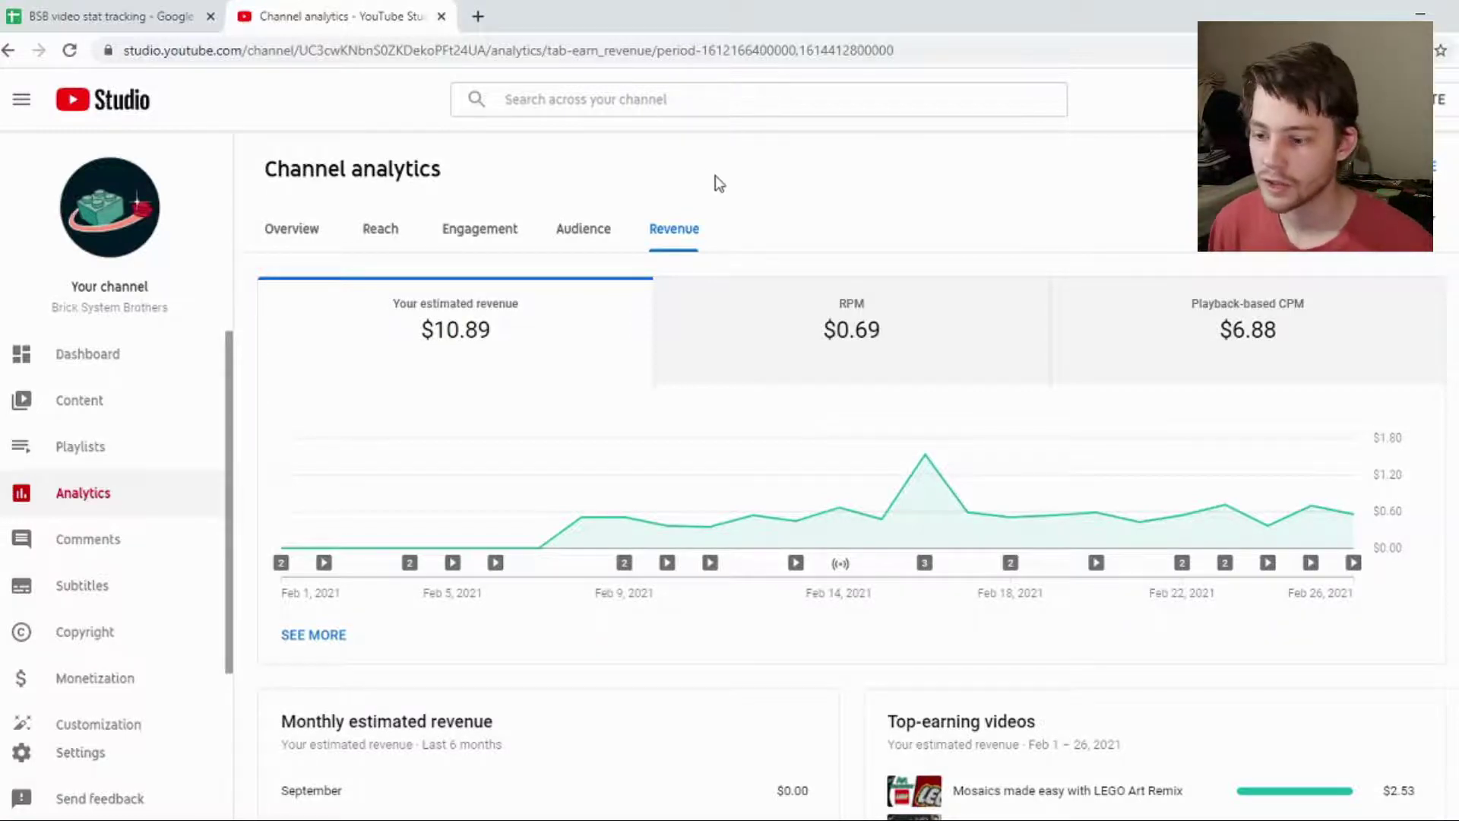
scroll(736, 384, "down", 3)
scroll(872, 530, "down", 3)
scroll(863, 527, "up", 5)
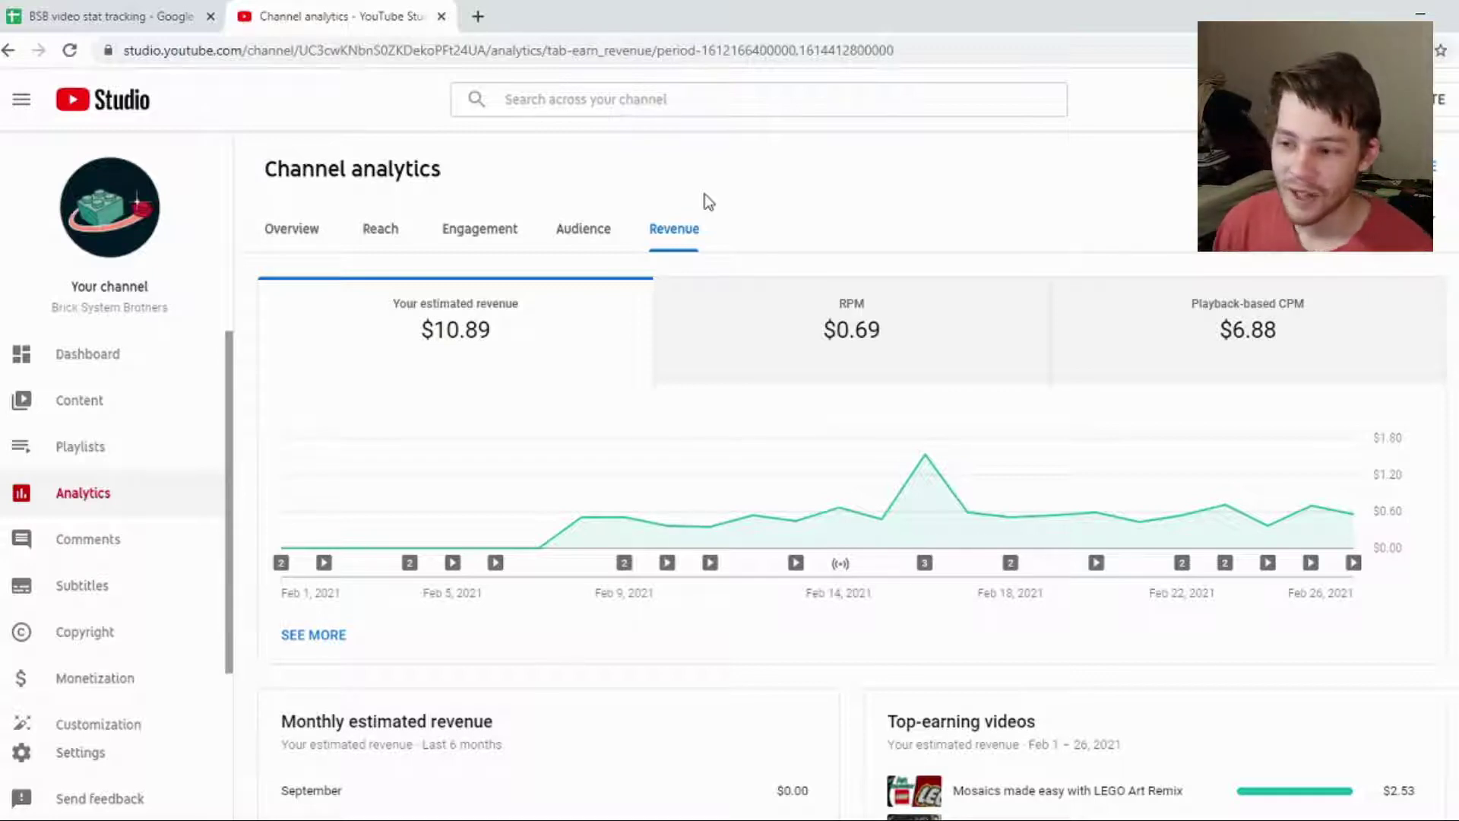
scroll(718, 209, "down", 9)
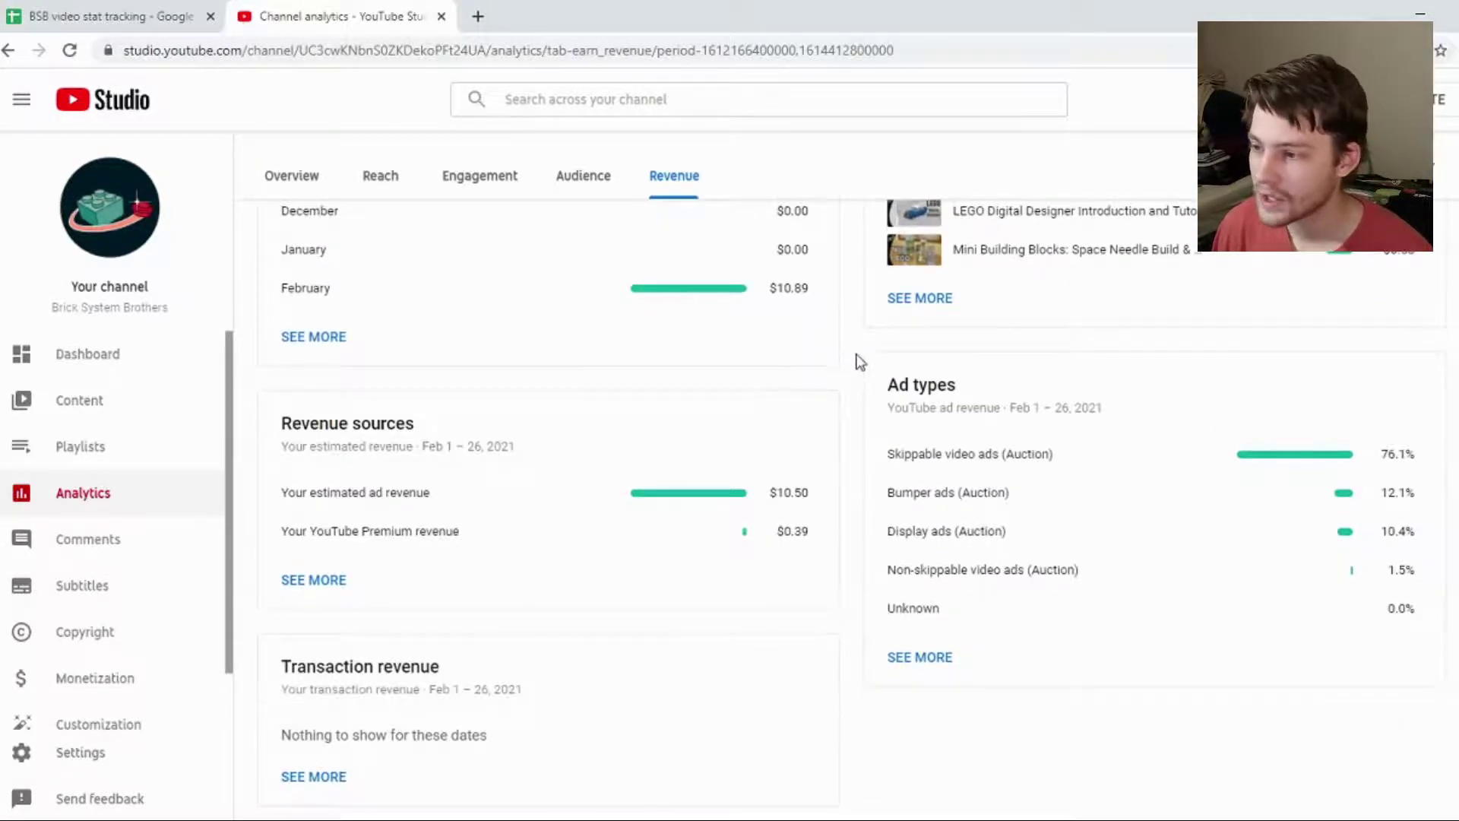
scroll(860, 362, "up", 4)
- Show the LEGO Digital Designer tutorial's last-28-days overview: 3,472 views, 156.7 watch hours, $0.65
left_click(984, 500)
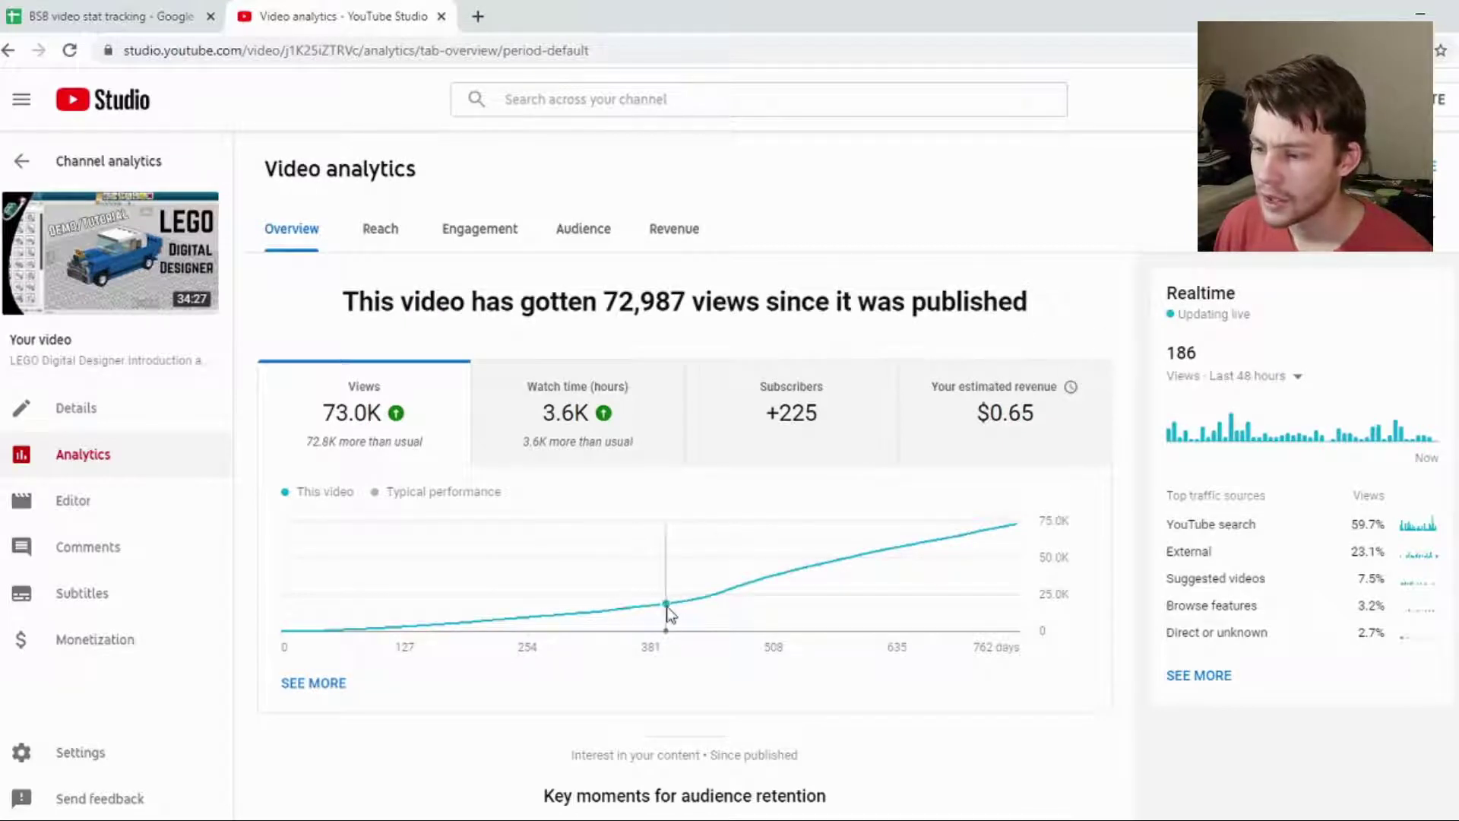
left_click(1337, 171)
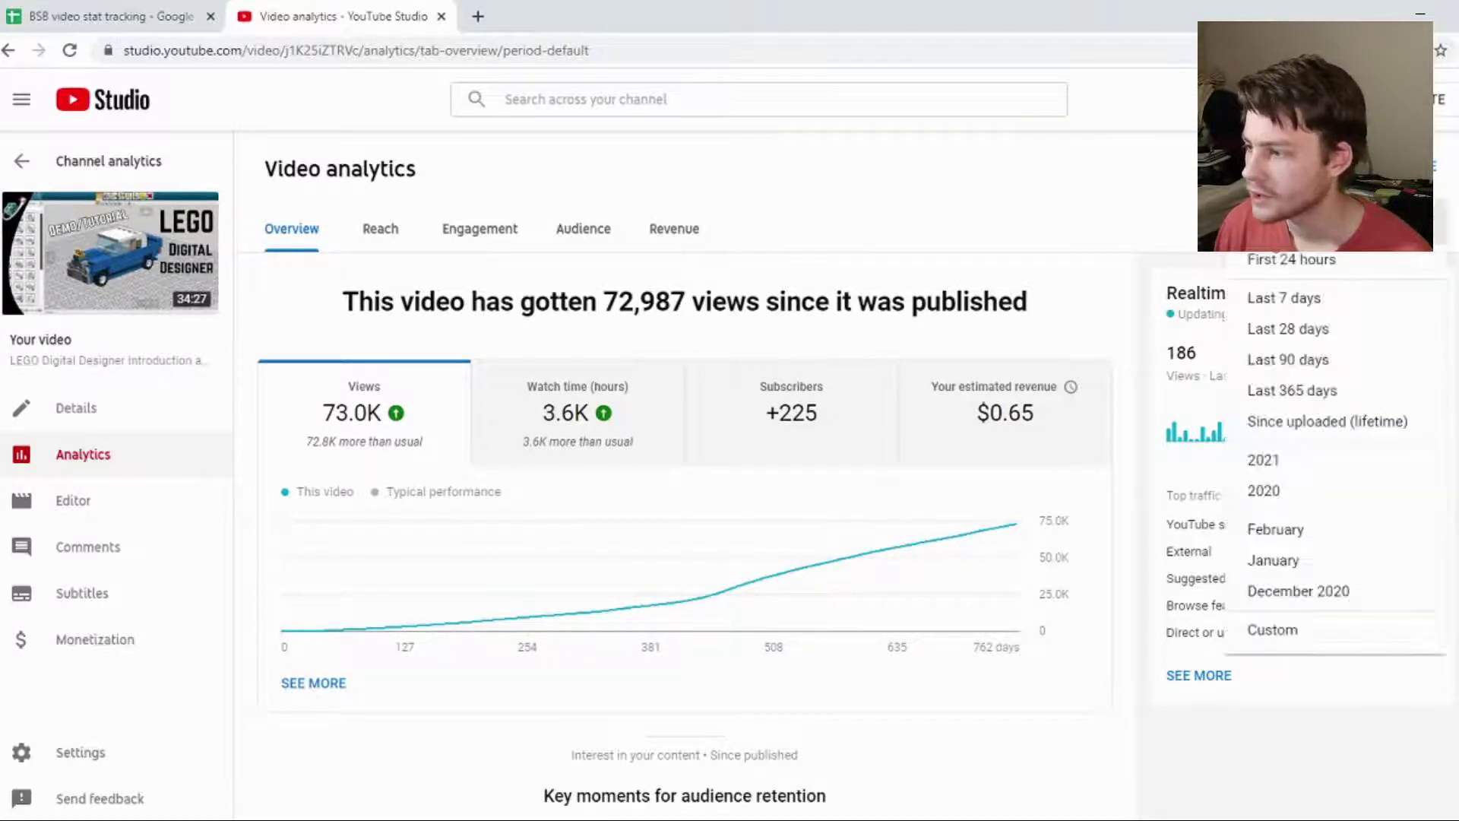
left_click(1282, 329)
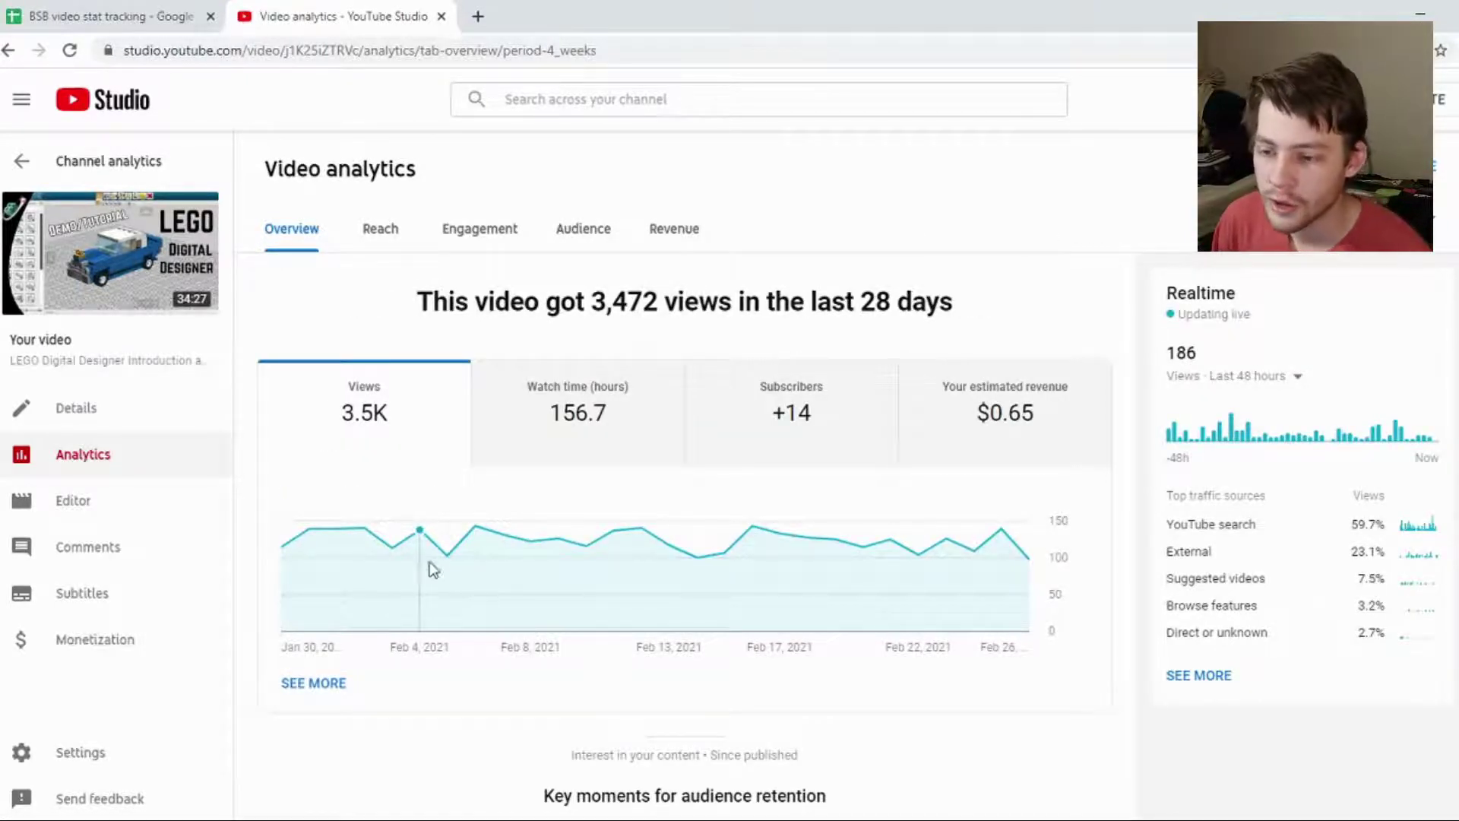
mouse_move(655, 564)
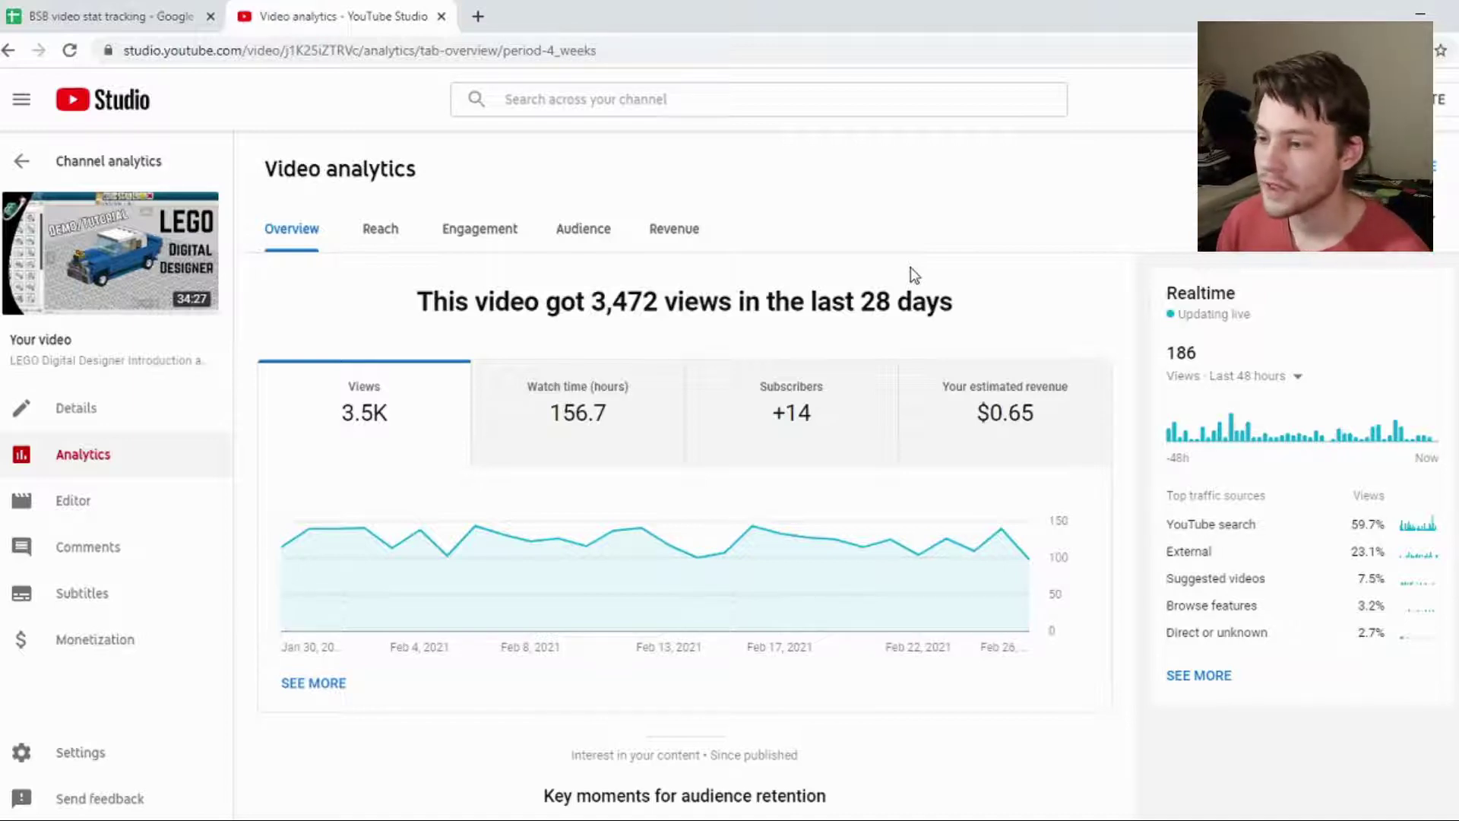
left_click(1033, 393)
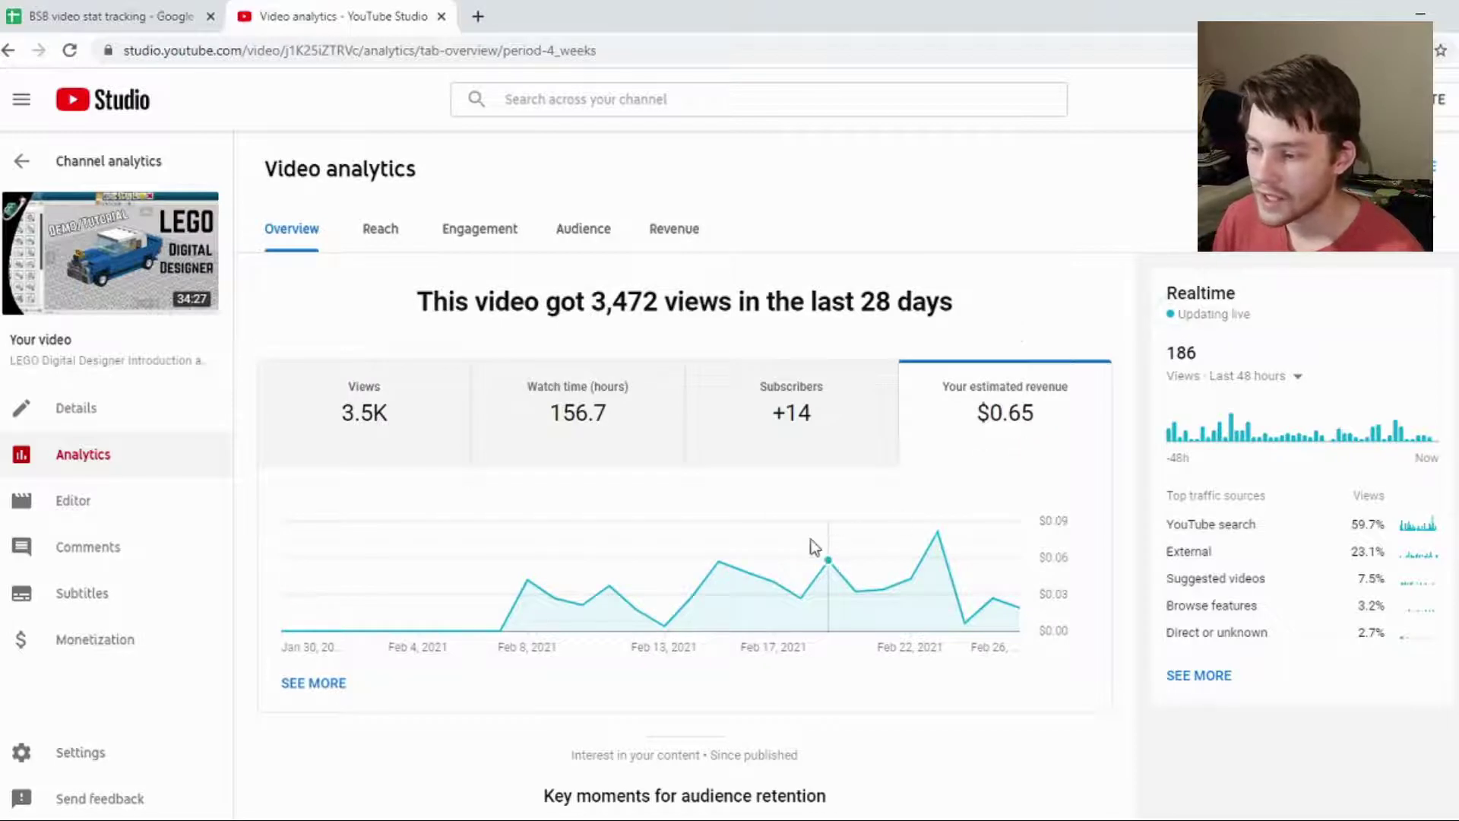
mouse_move(532, 599)
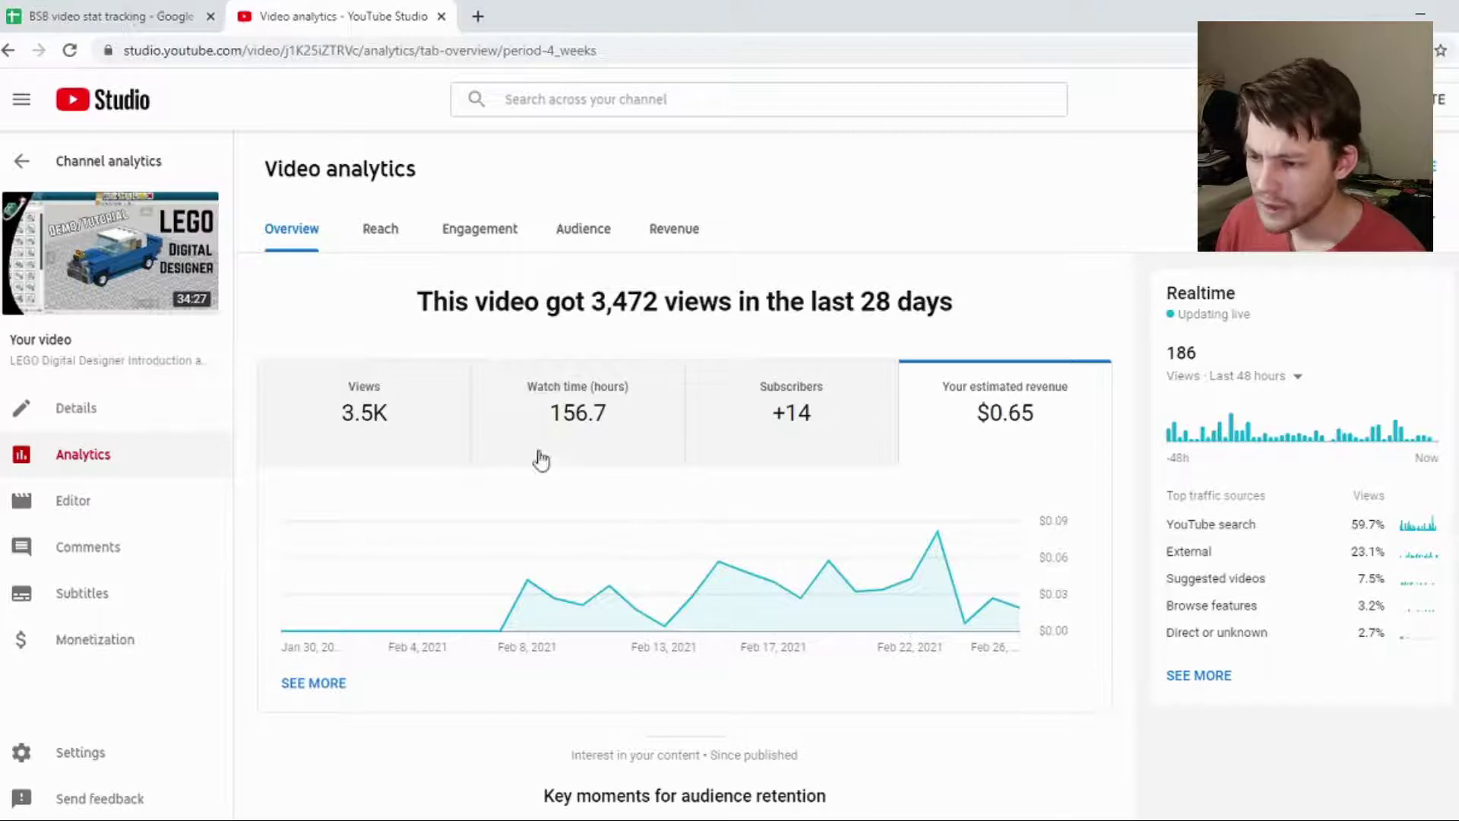
left_click(421, 426)
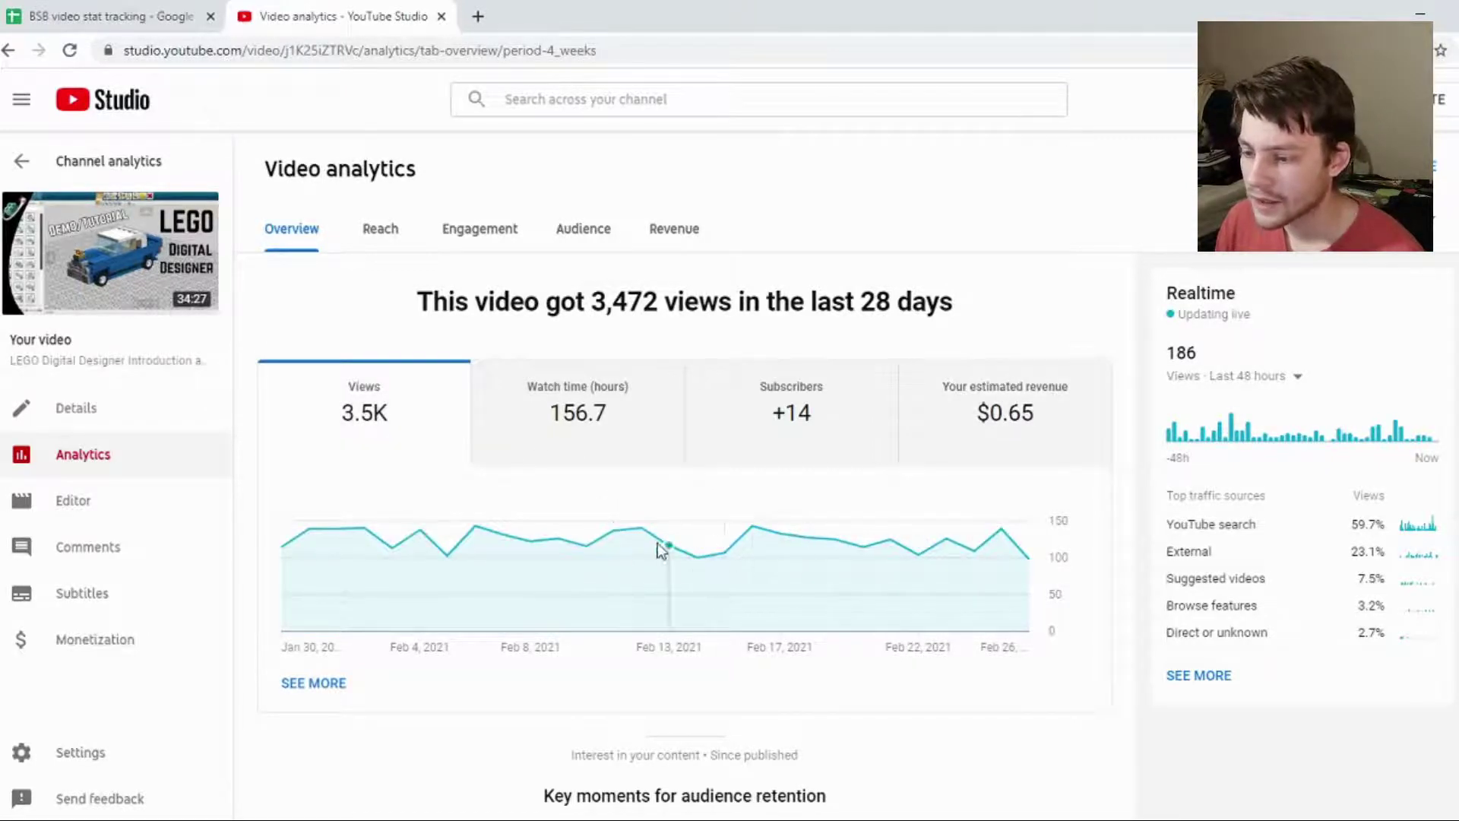
left_click(937, 447)
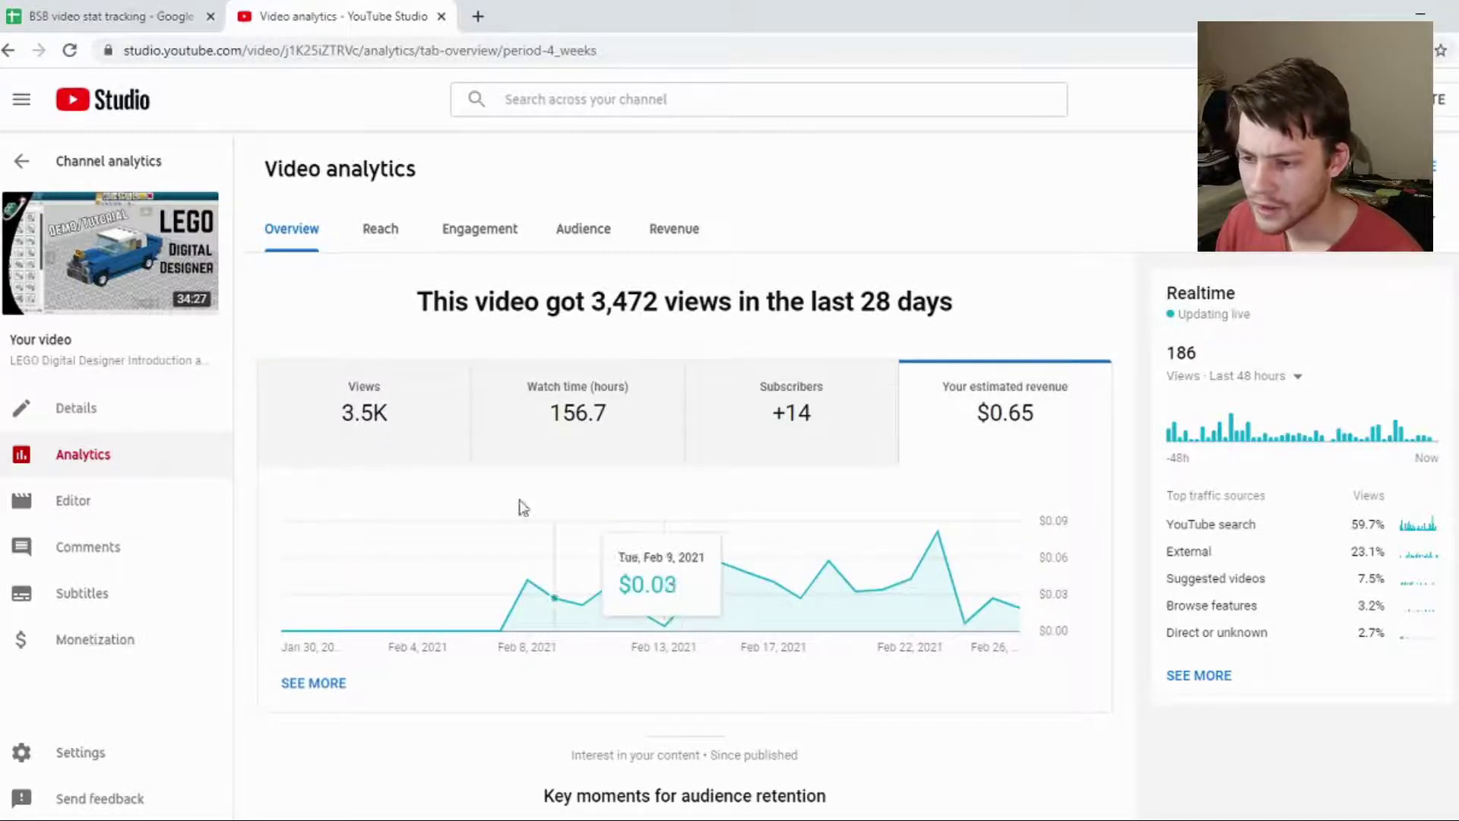
left_click(465, 429)
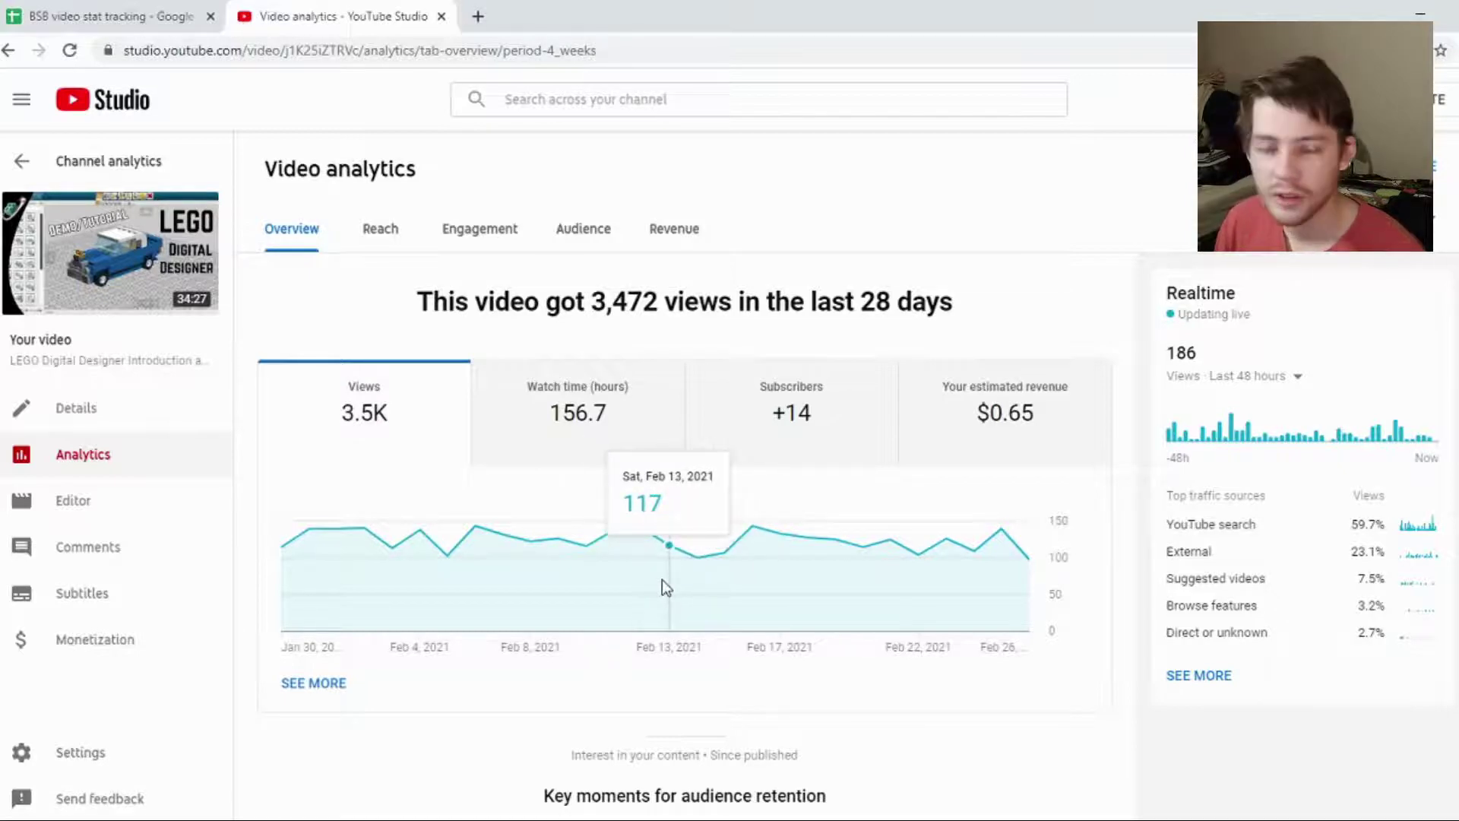
left_click(968, 430)
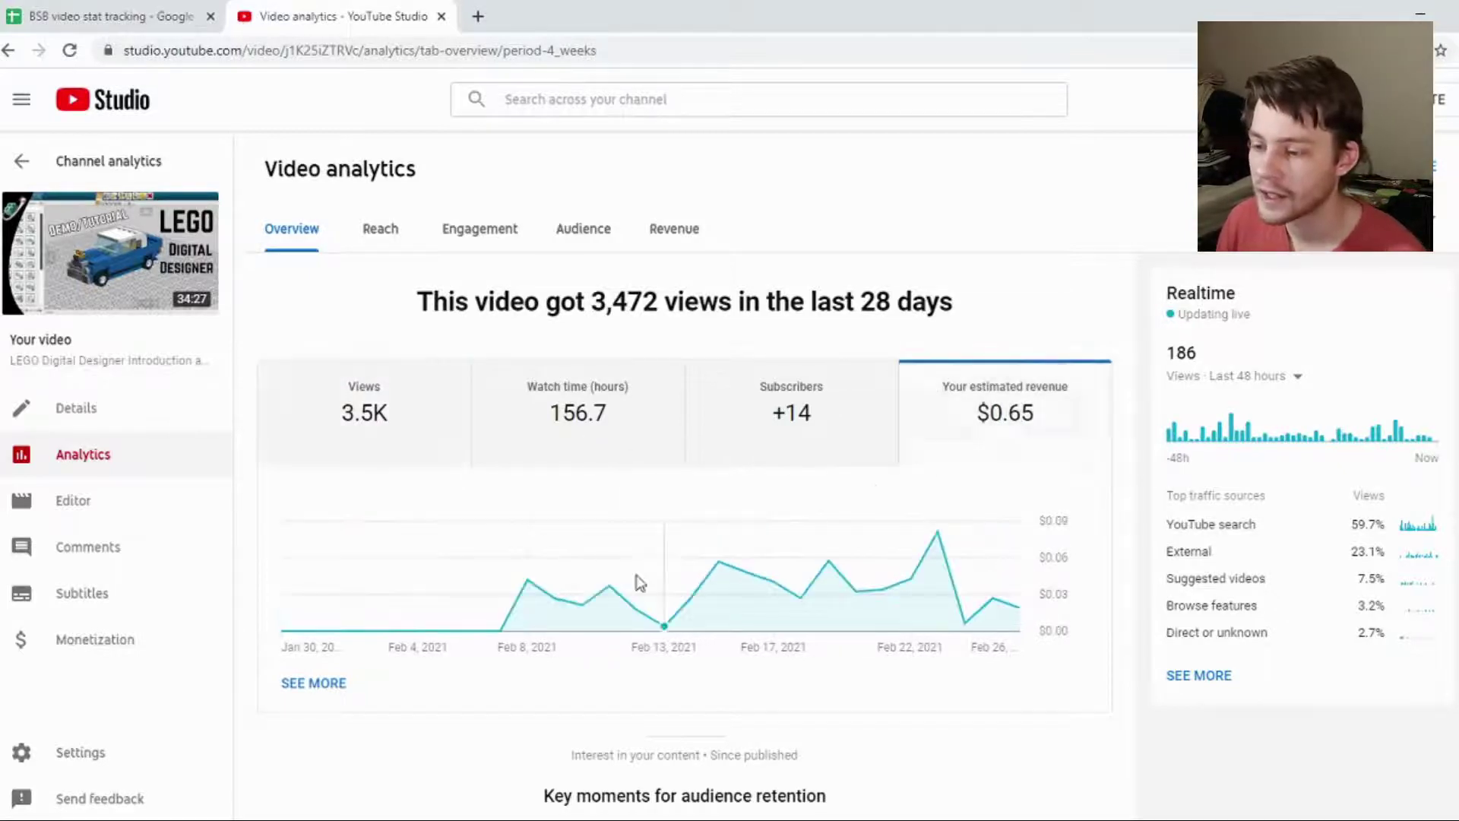
left_click(407, 418)
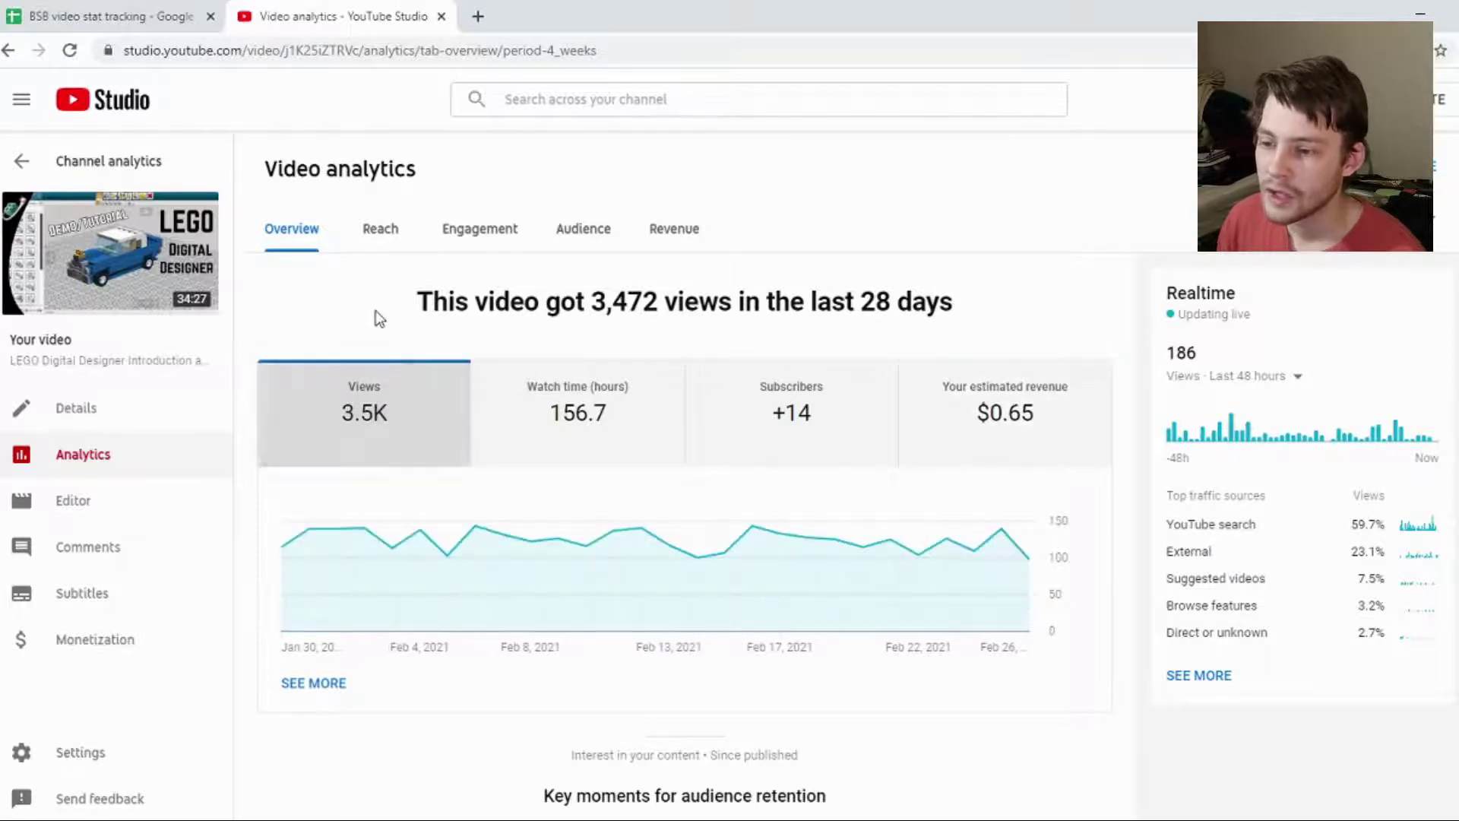
scroll(759, 385, "down", 5)
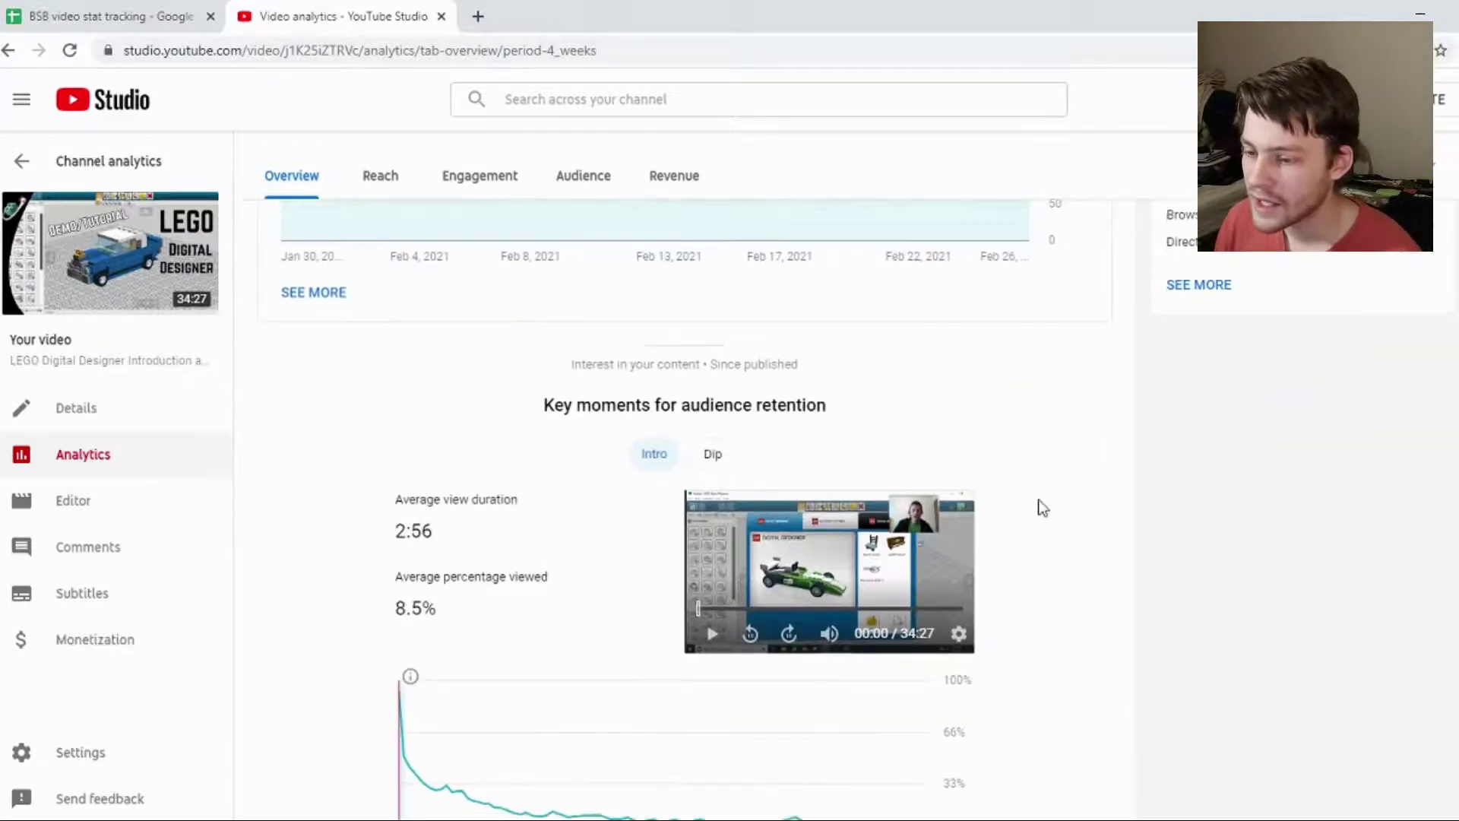
scroll(1133, 514, "down", 2)
scroll(1121, 521, "up", 7)
- Review the tutorial's revenue: $0.65 total, $0.19 RPM, $3.83 CPM, 81.0% skippable ads
left_click(711, 247)
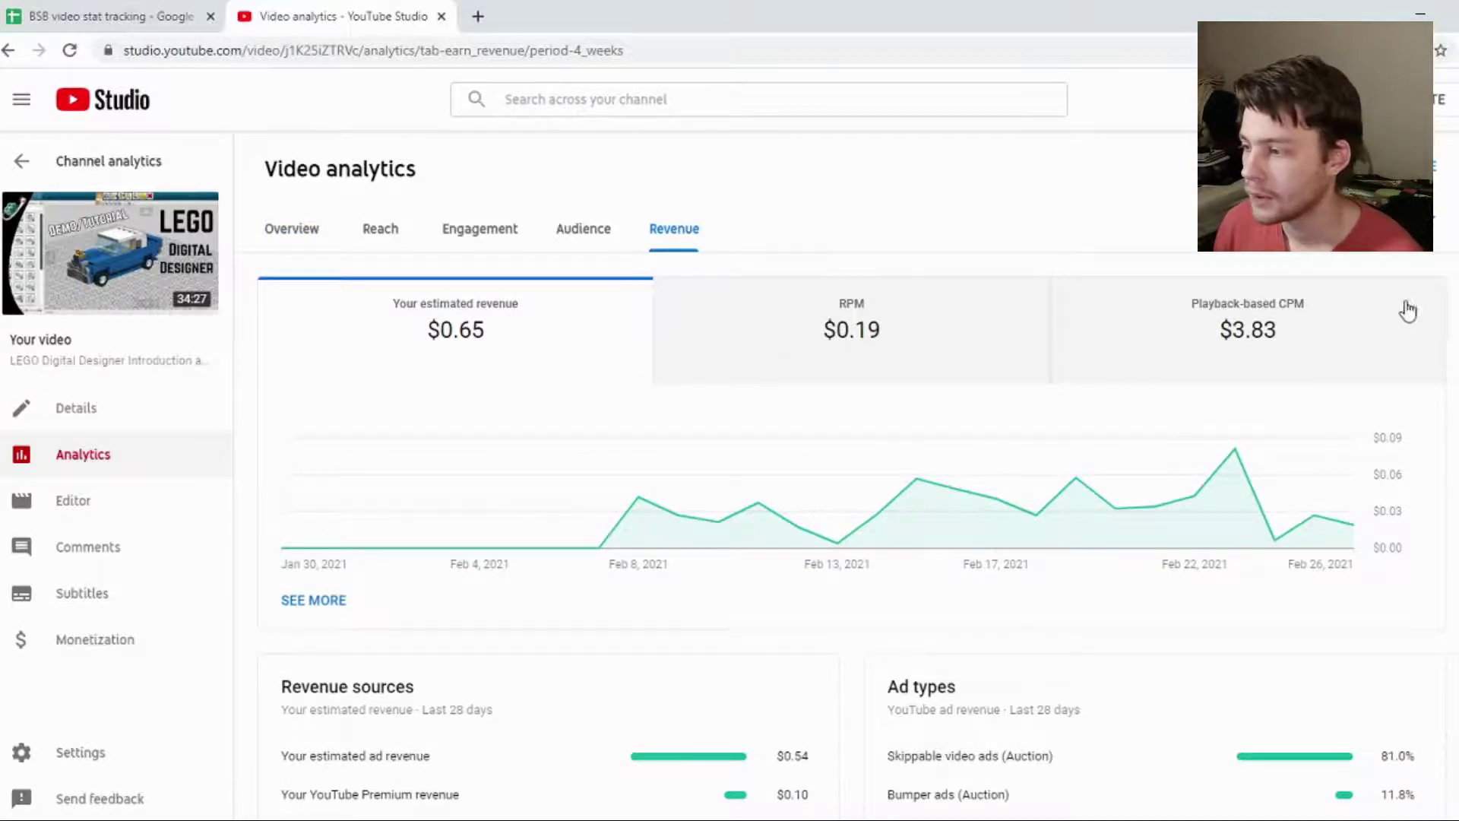
scroll(1407, 309, "down", 3)
scroll(839, 538, "down", 1)
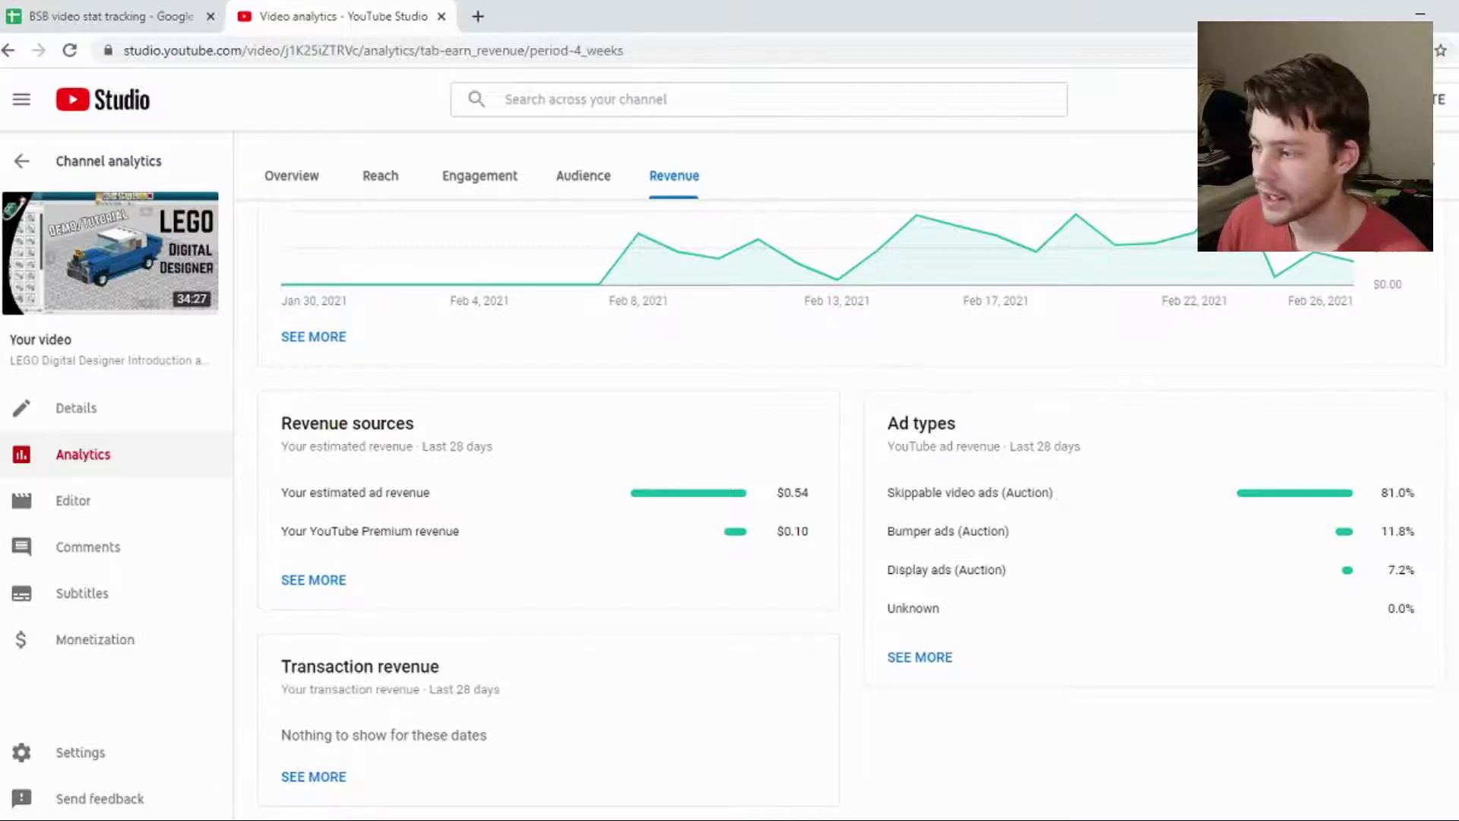
scroll(851, 509, "up", 3)
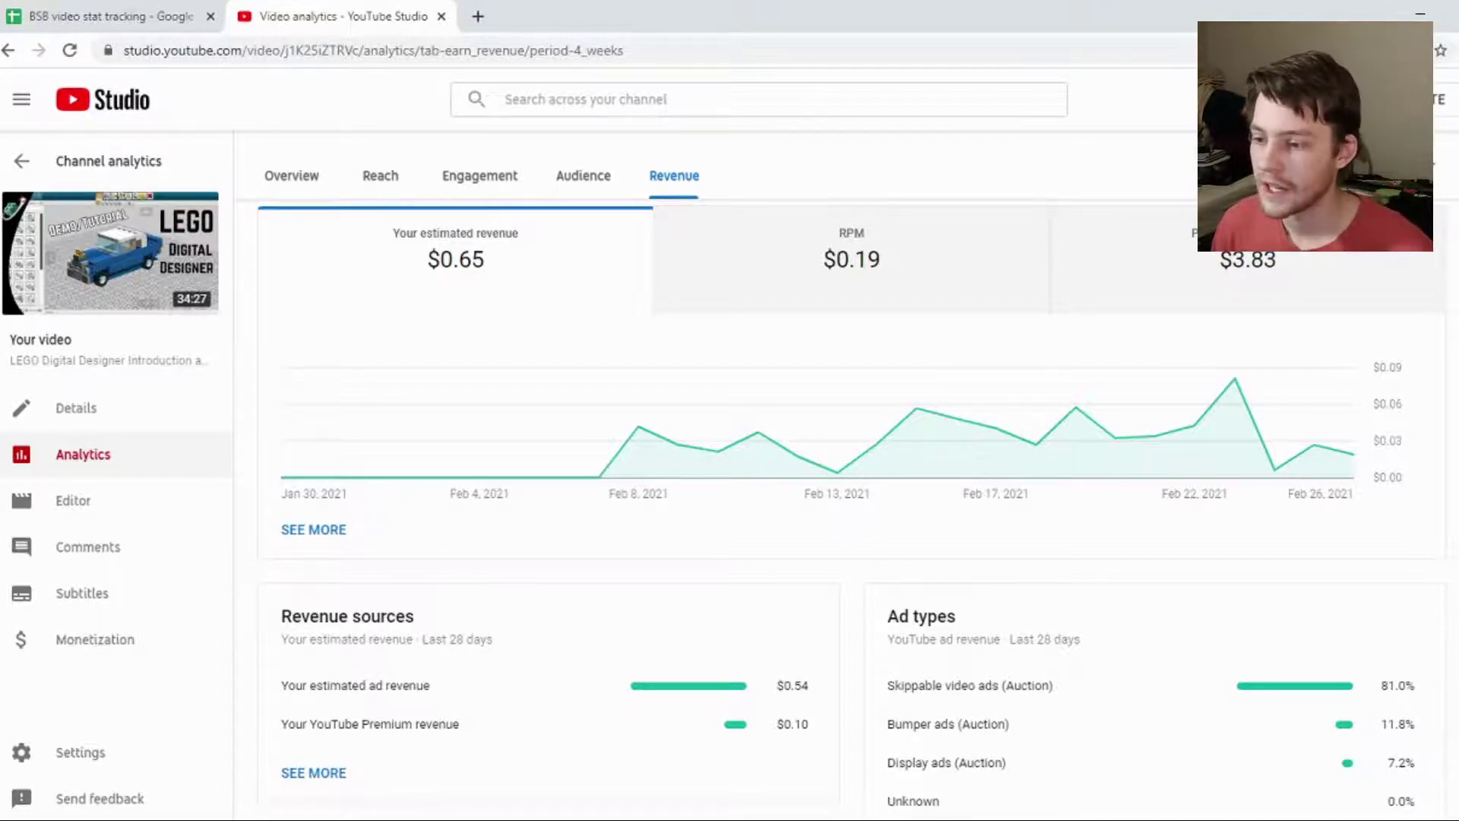
mouse_move(641, 430)
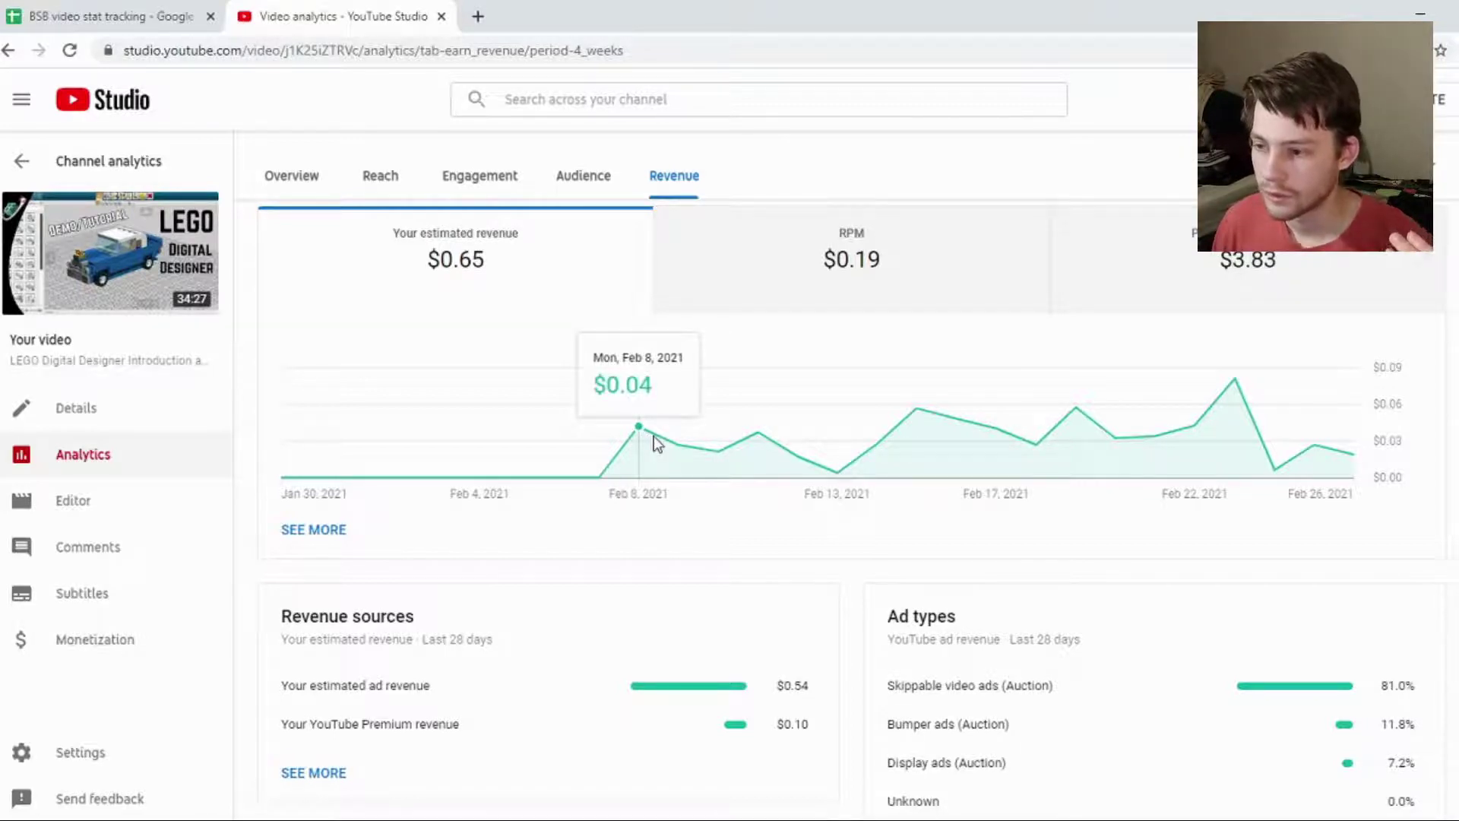
- Scroll the ad-type breakdown: 81.0% skippable, 11.8% bumper, 7.2% display ads
scroll(746, 254, "up", 1)
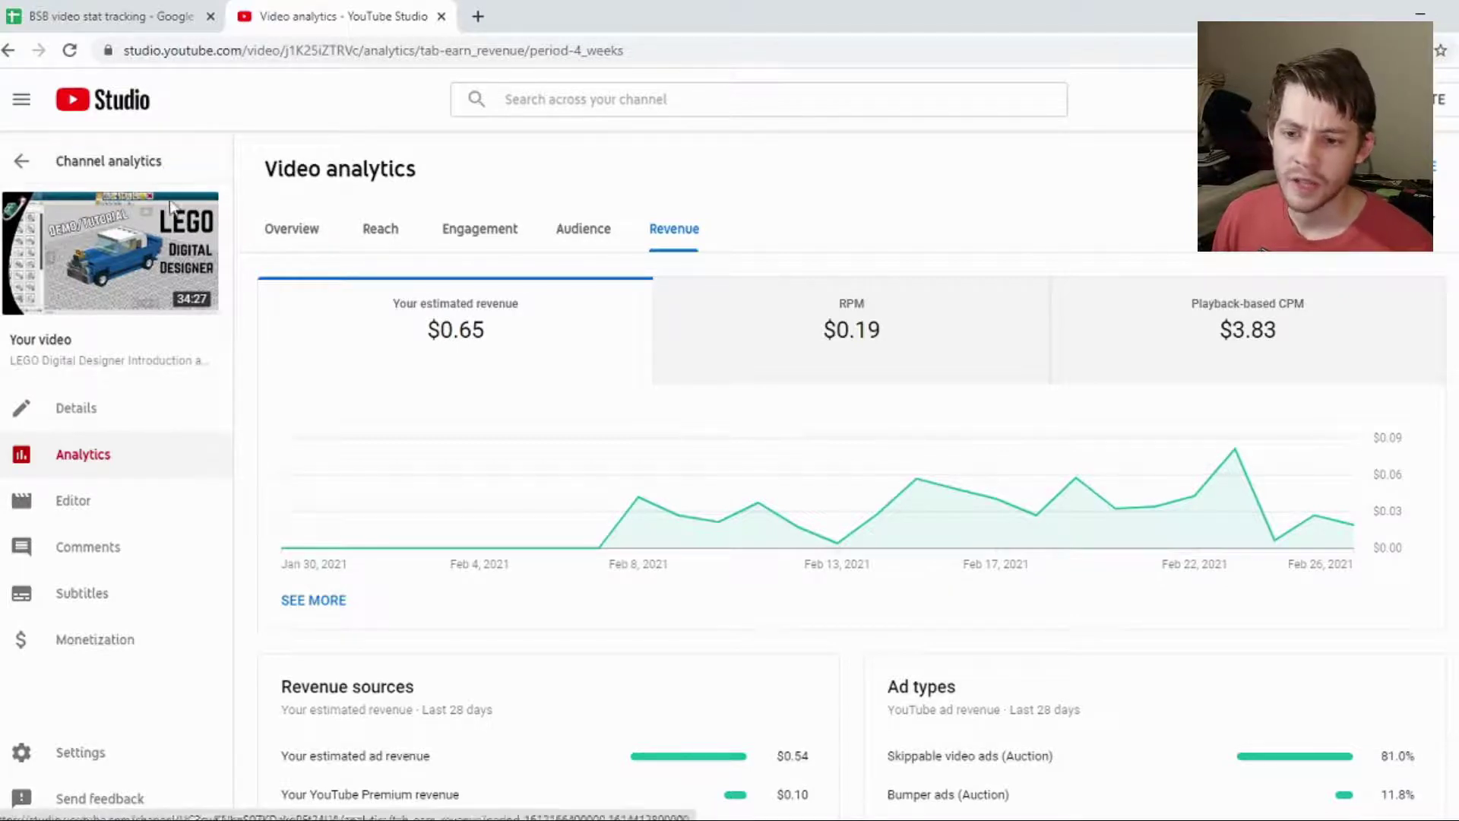
scroll(733, 402, "down", 3)
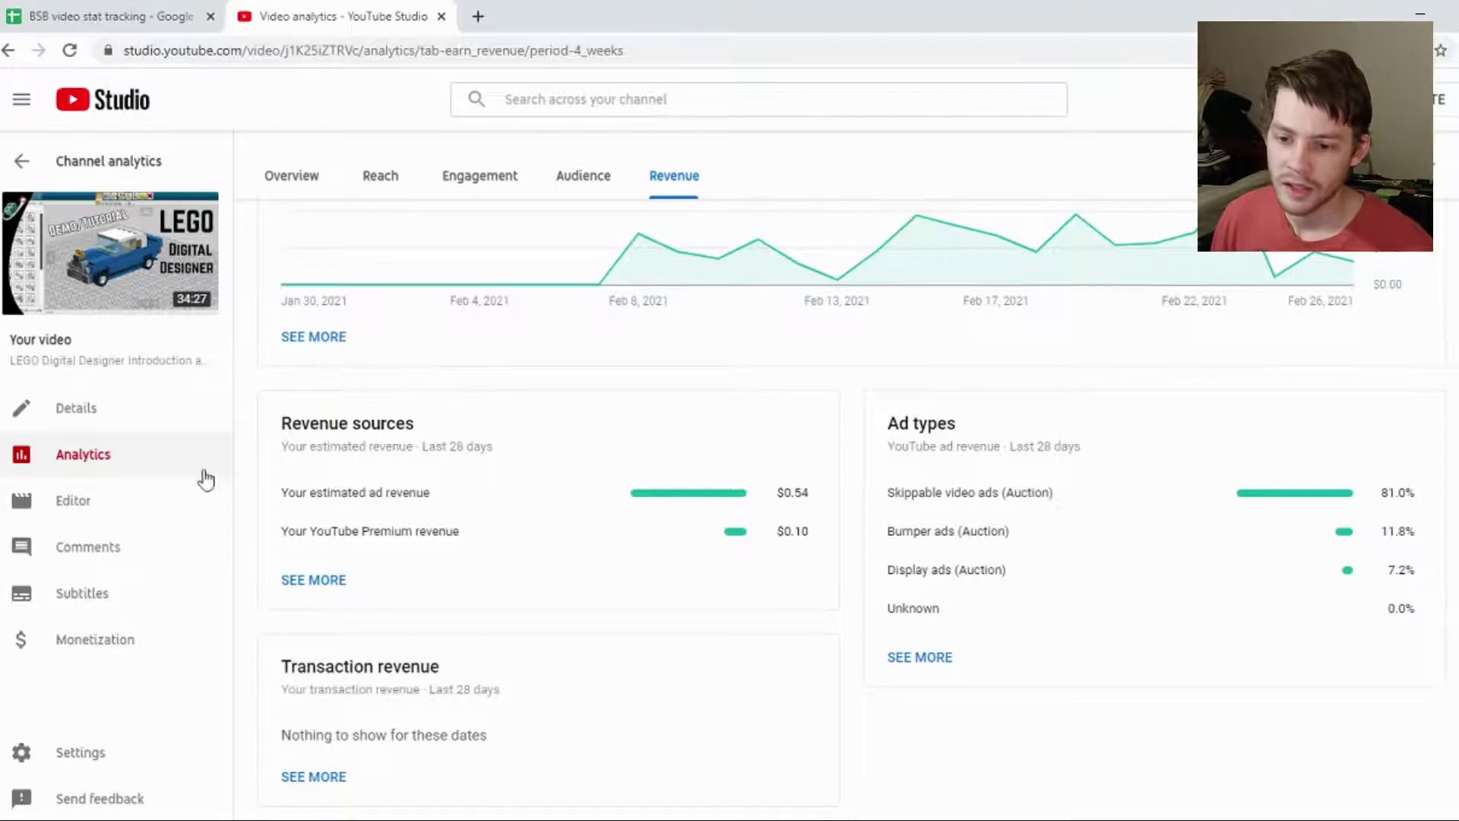
- Review the video's monetization settings: display, overlay and skippable ads enabled, mid-roll placement
left_click(106, 641)
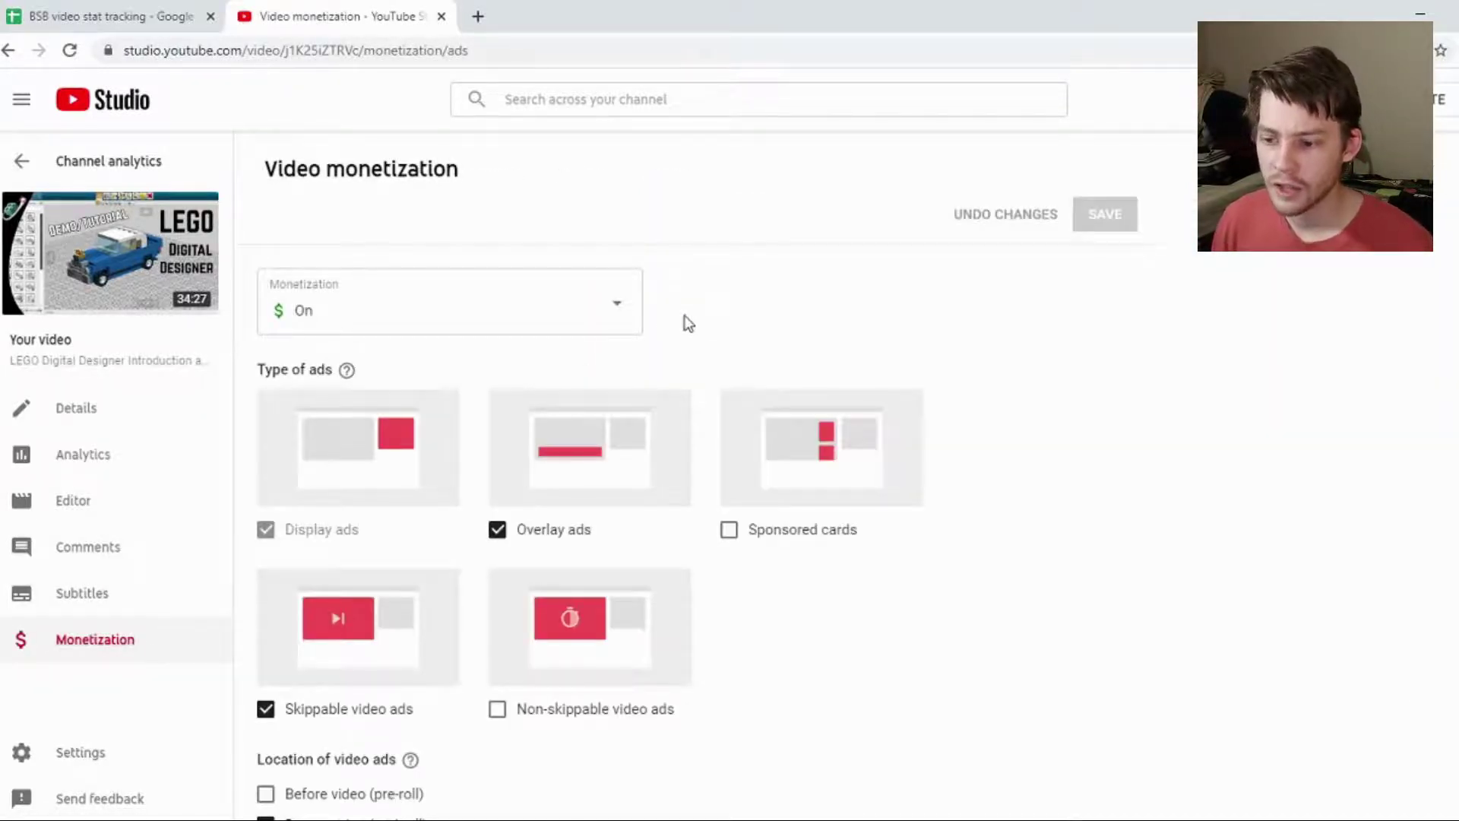
scroll(693, 318, "down", 1)
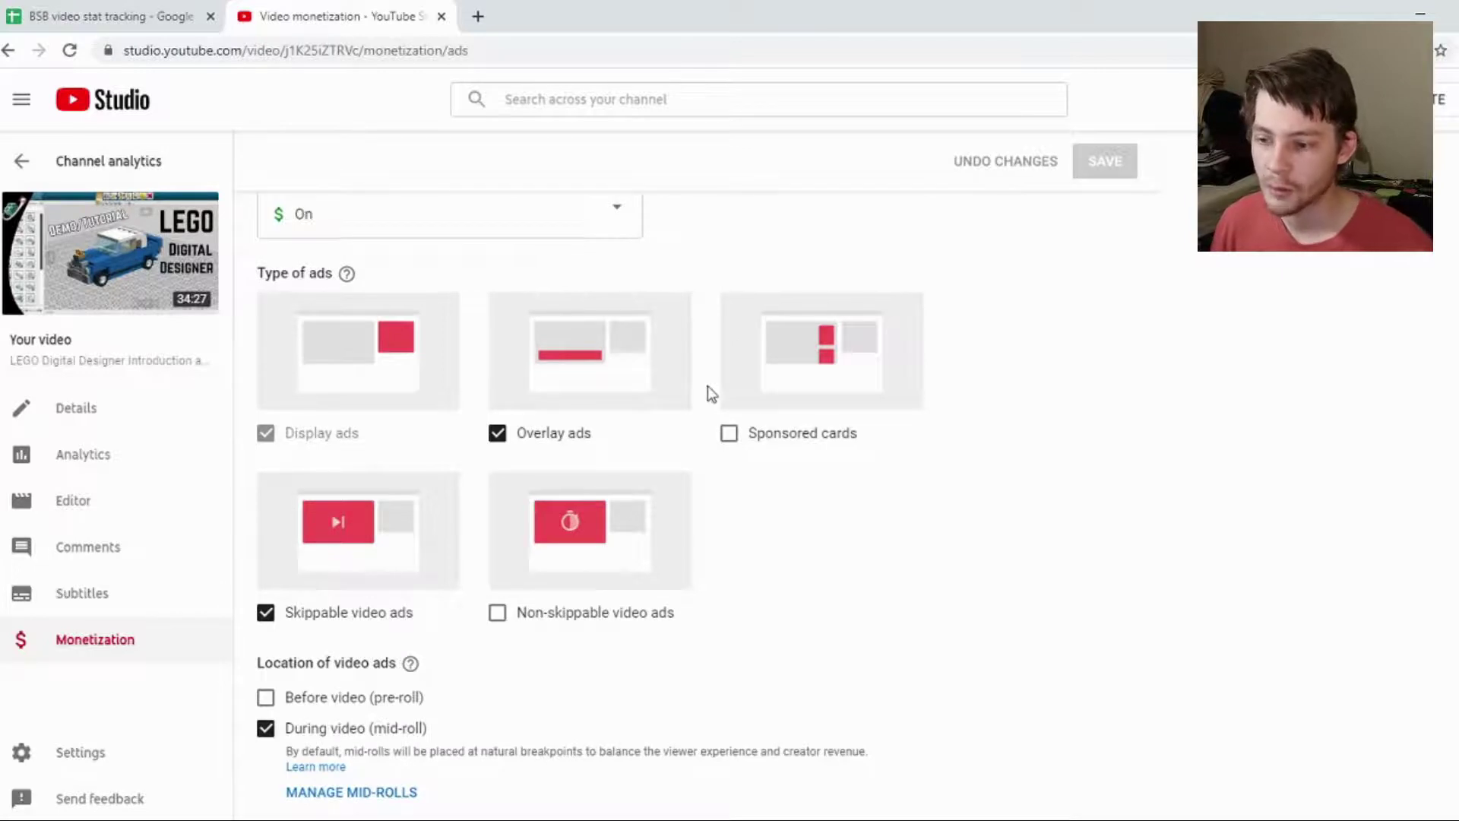
scroll(435, 494, "down", 1)
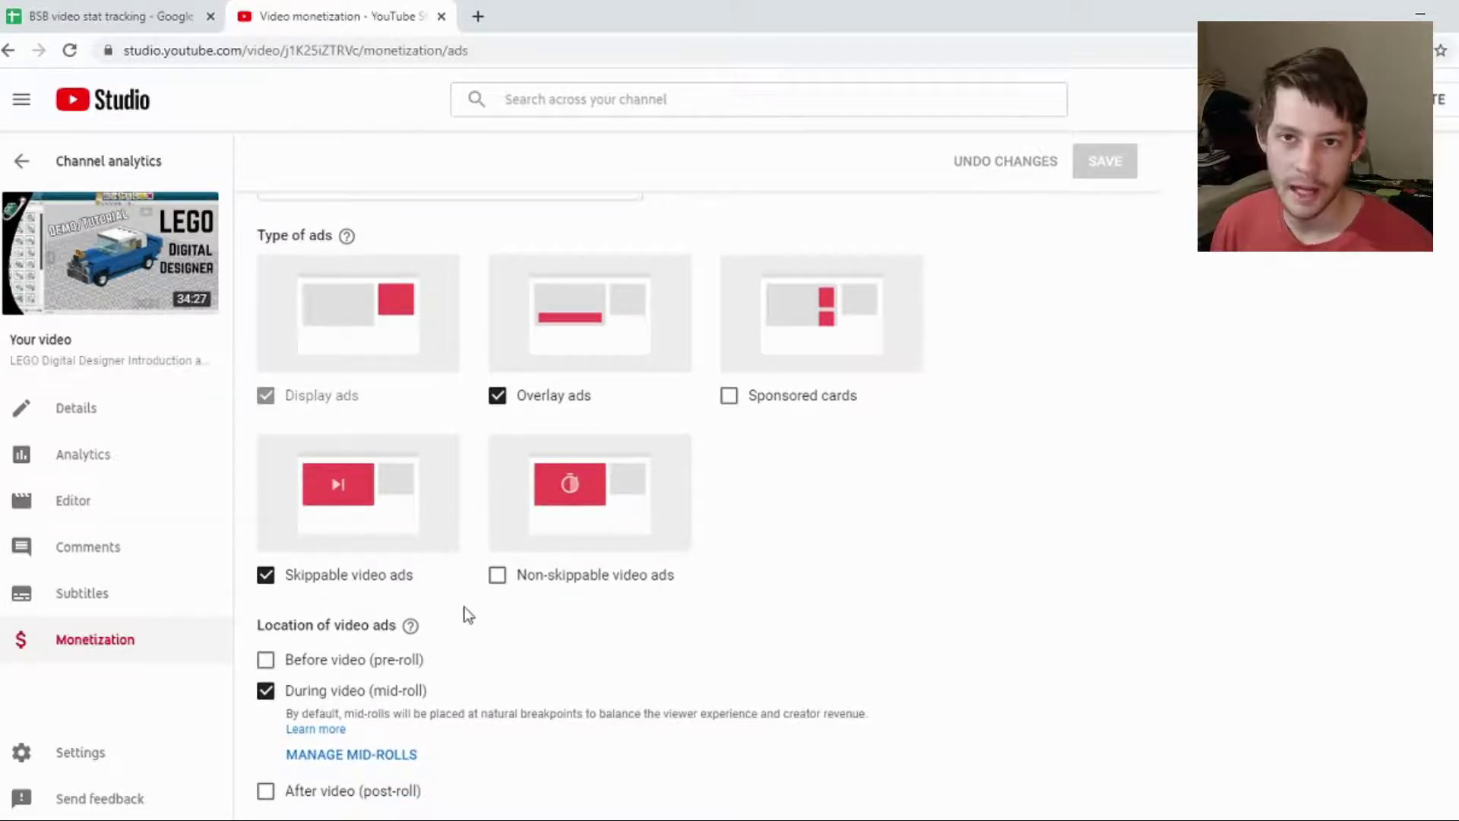